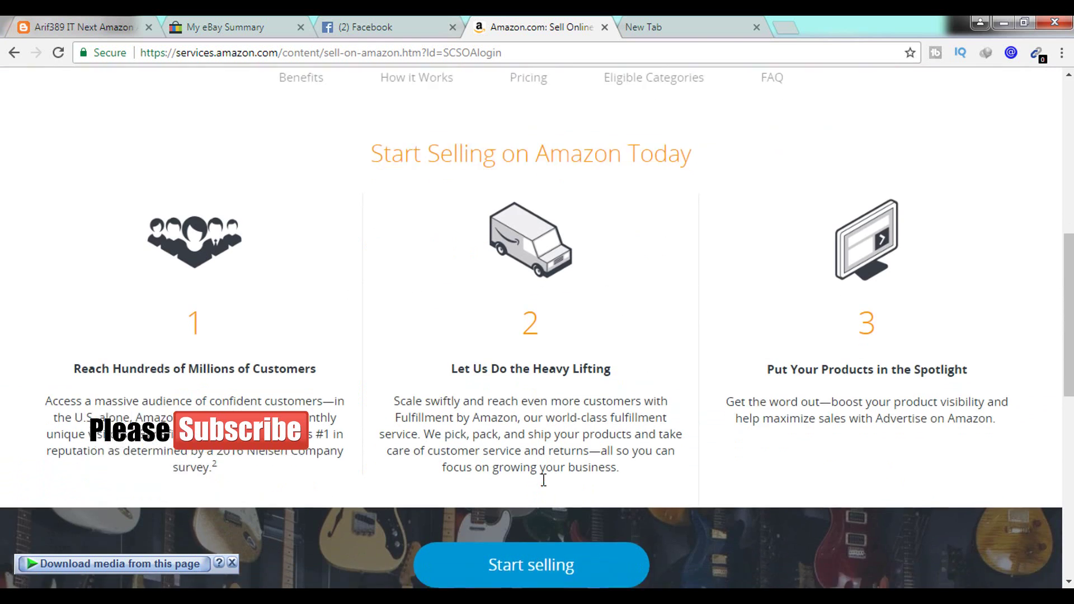
- Scroll the Amazon Services page and choose Start selling to open Seller Central sign-in
scroll(537, 458, up, 12)
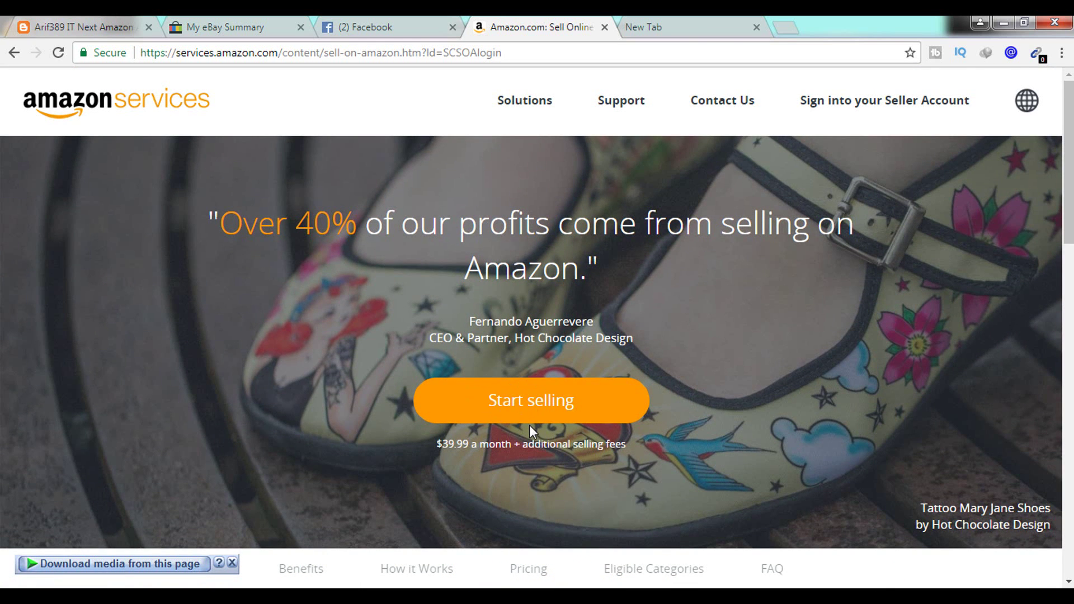
scroll(532, 424, down, 10)
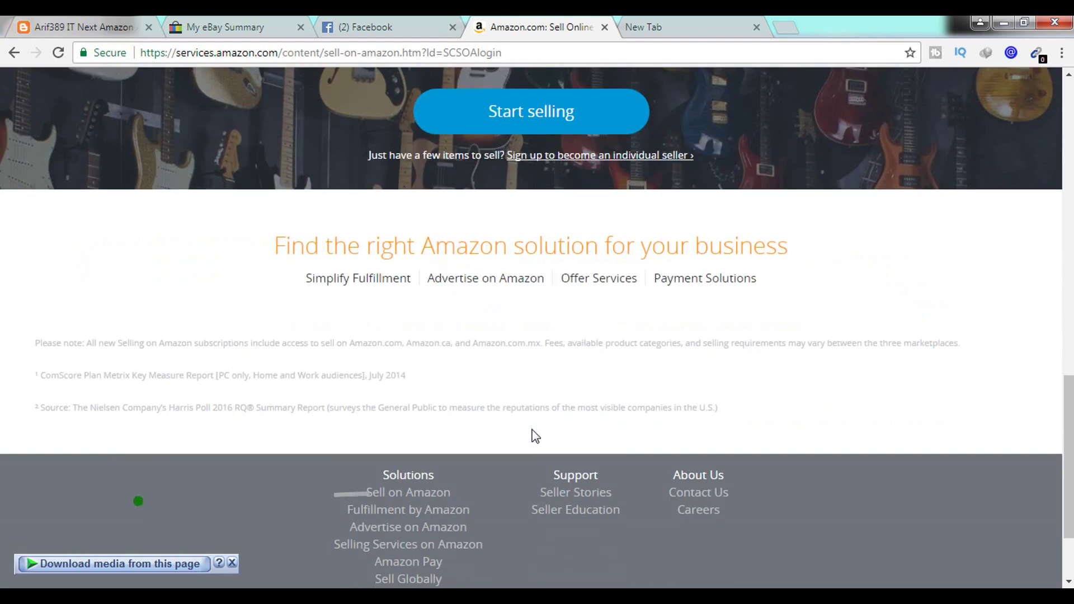
scroll(538, 389, up, 4)
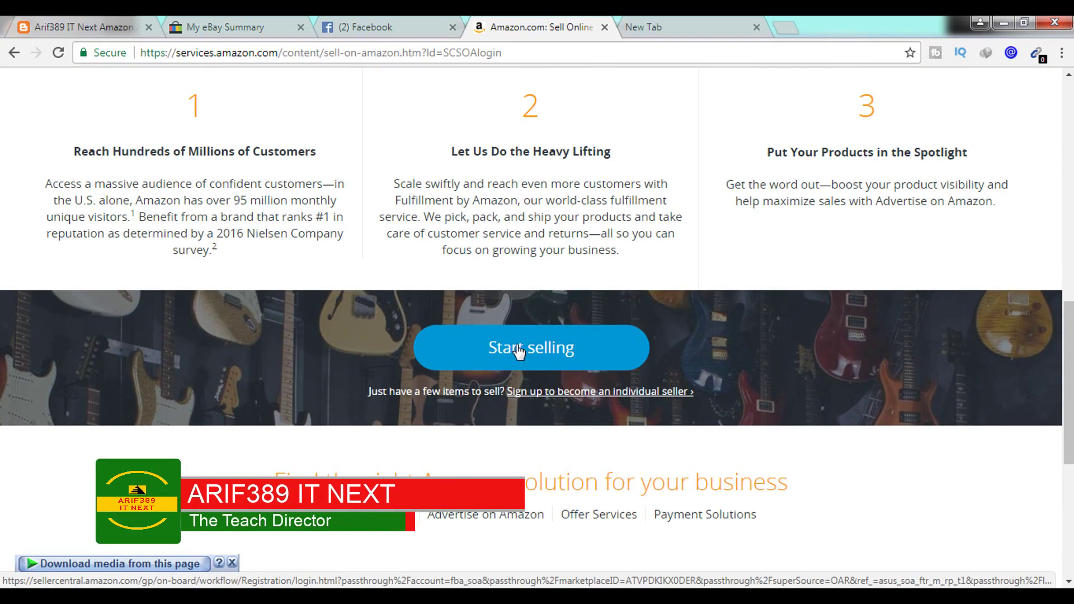
scroll(530, 349, up, 10)
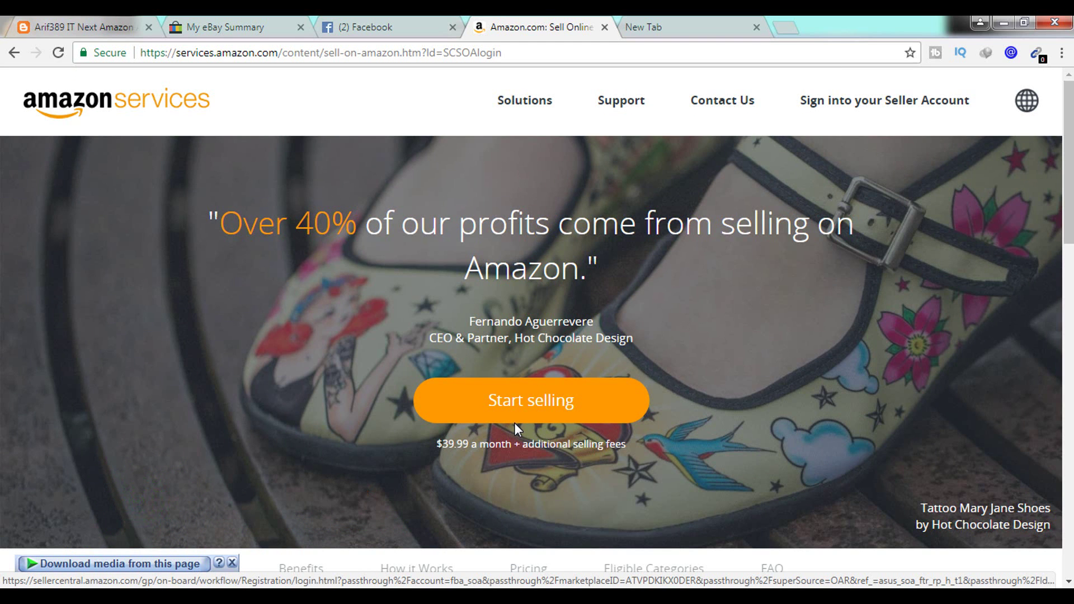
scroll(554, 408, down, 10)
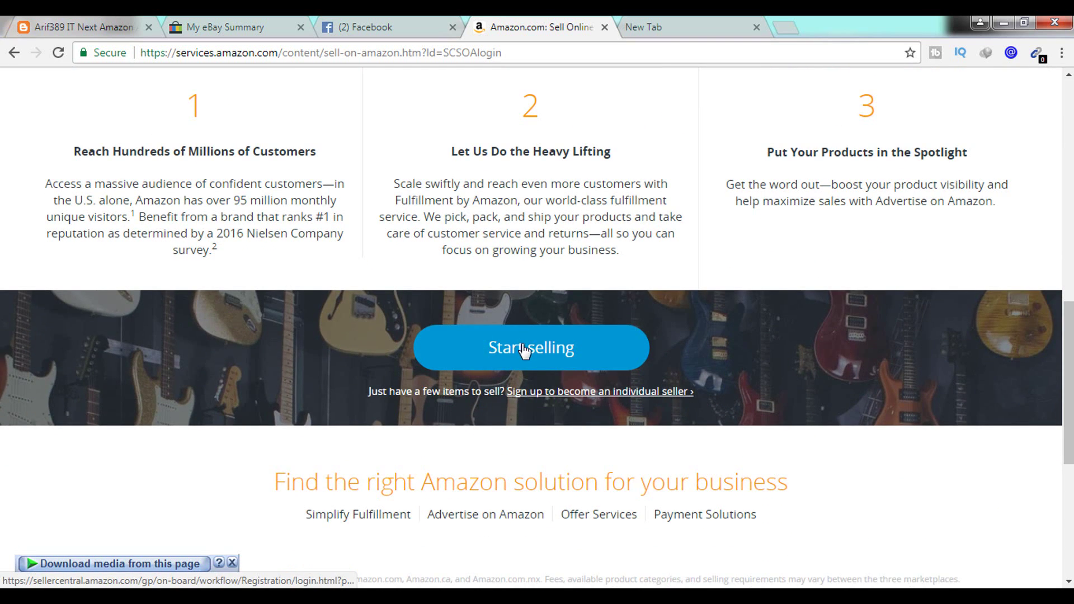
click(521, 353)
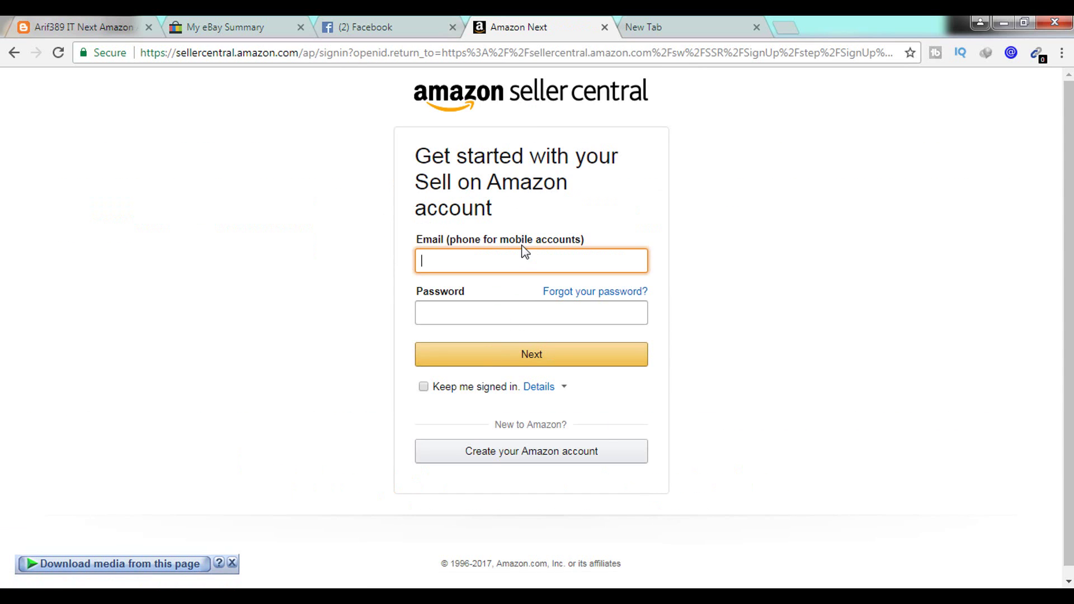
- Create a new Amazon account with your name, e-mail address and confirmed password
click(523, 456)
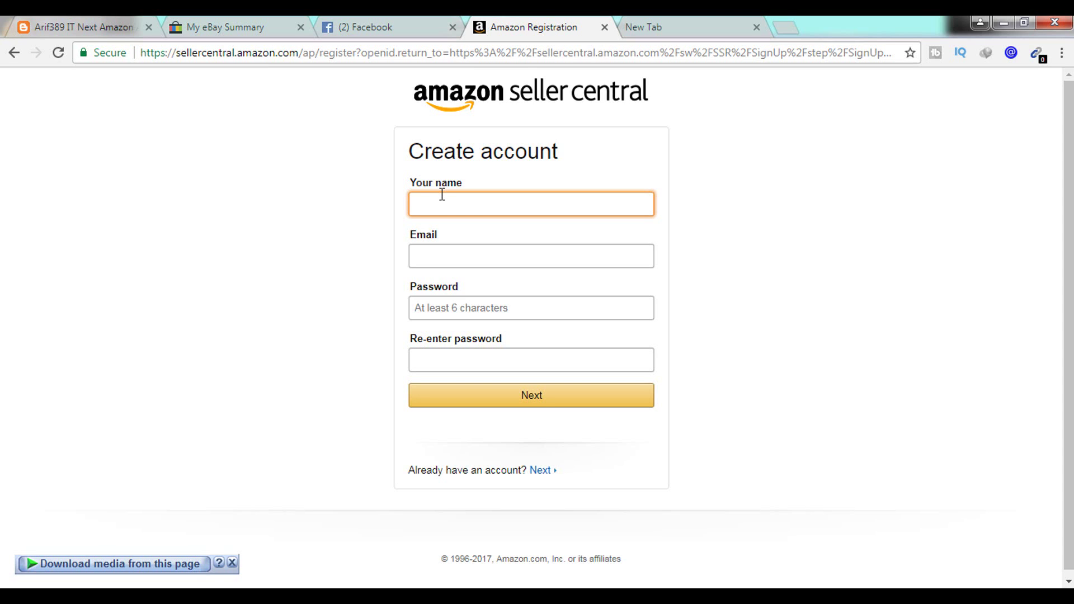
click(473, 257)
right_click(473, 257)
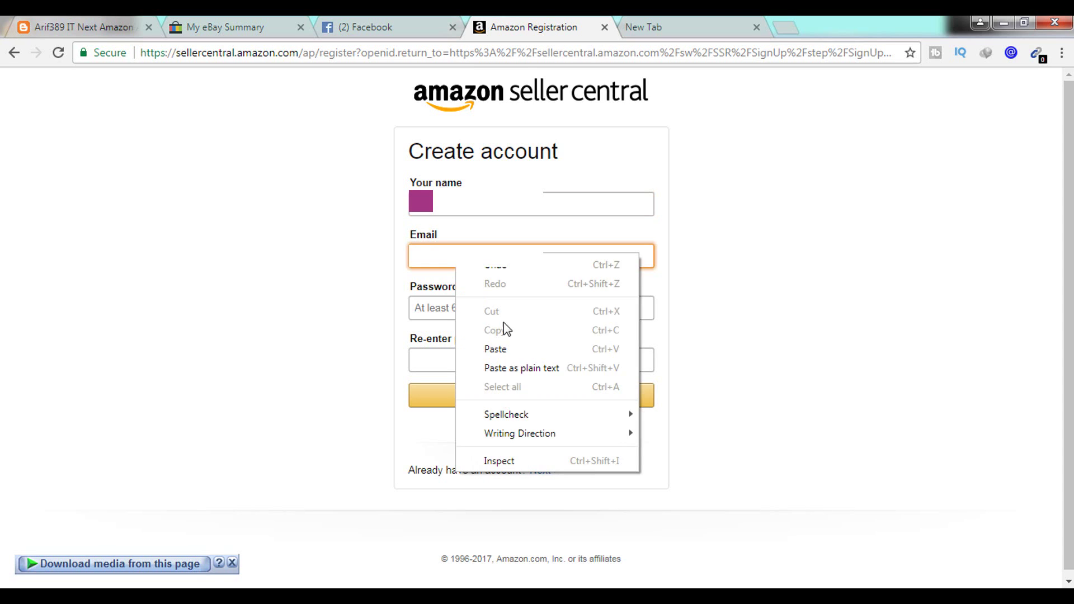
click(495, 348)
click(457, 306)
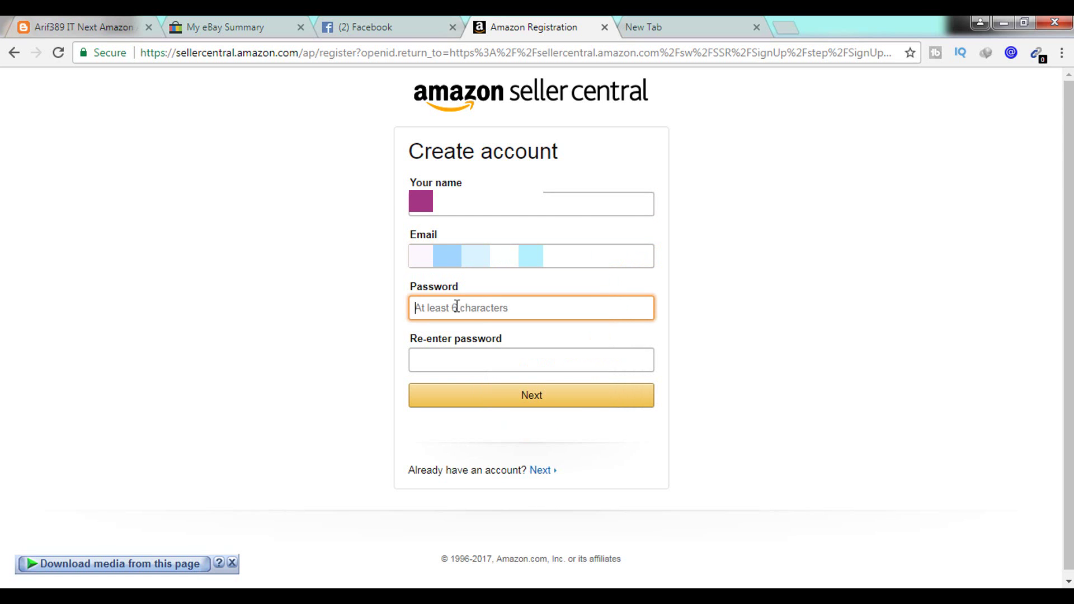
key(ctrl+v)
key(Tab)
key(ctrl+v)
click(537, 401)
- Enter the legal name, accept the Business Solutions Agreement and continue to Seller Information
scroll(495, 401, down, 2)
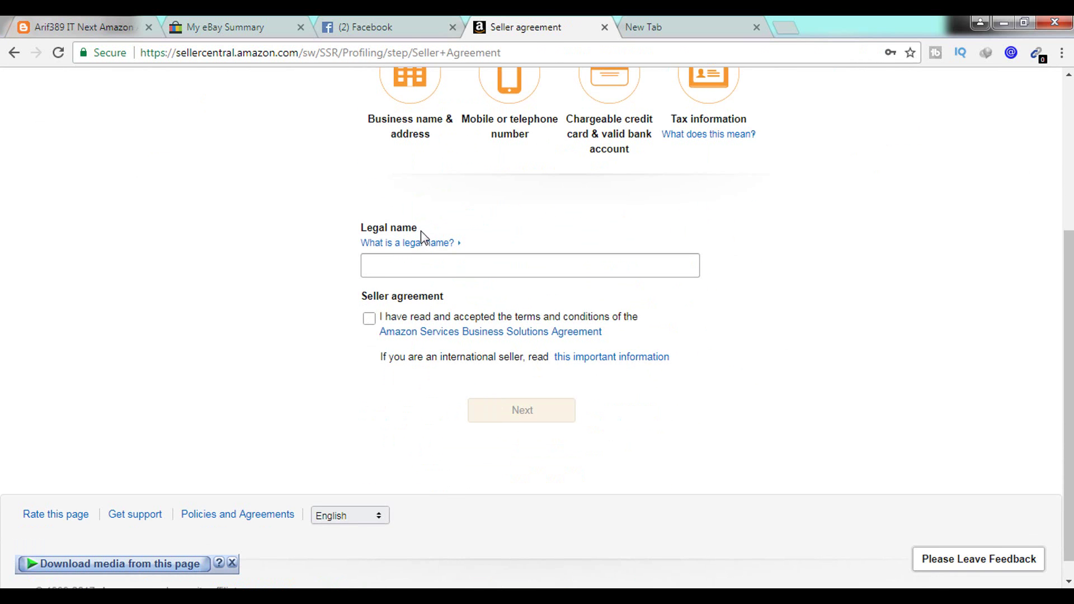
click(396, 267)
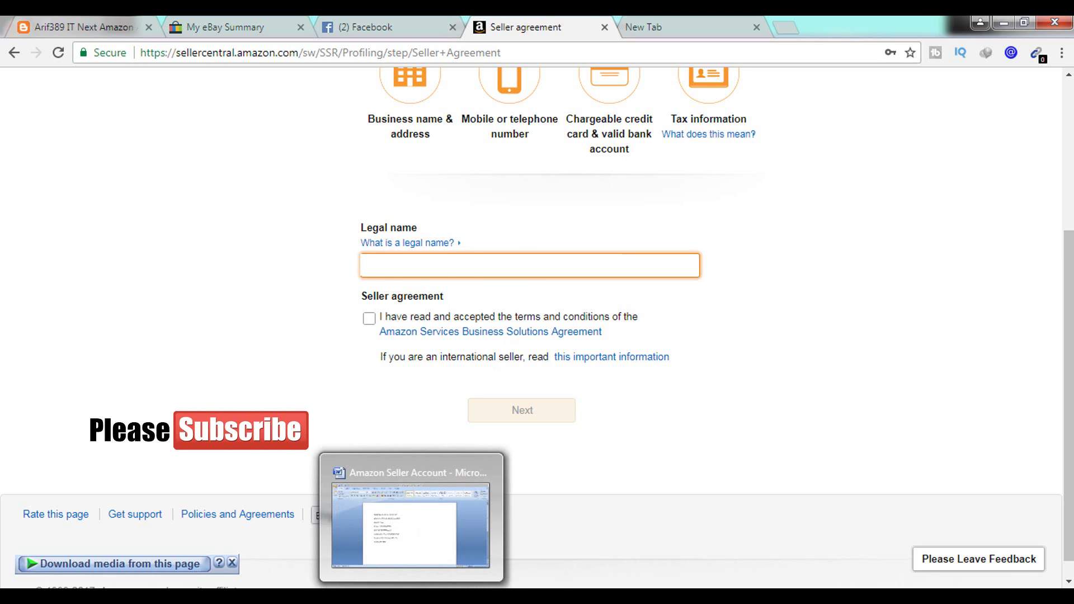
click(369, 319)
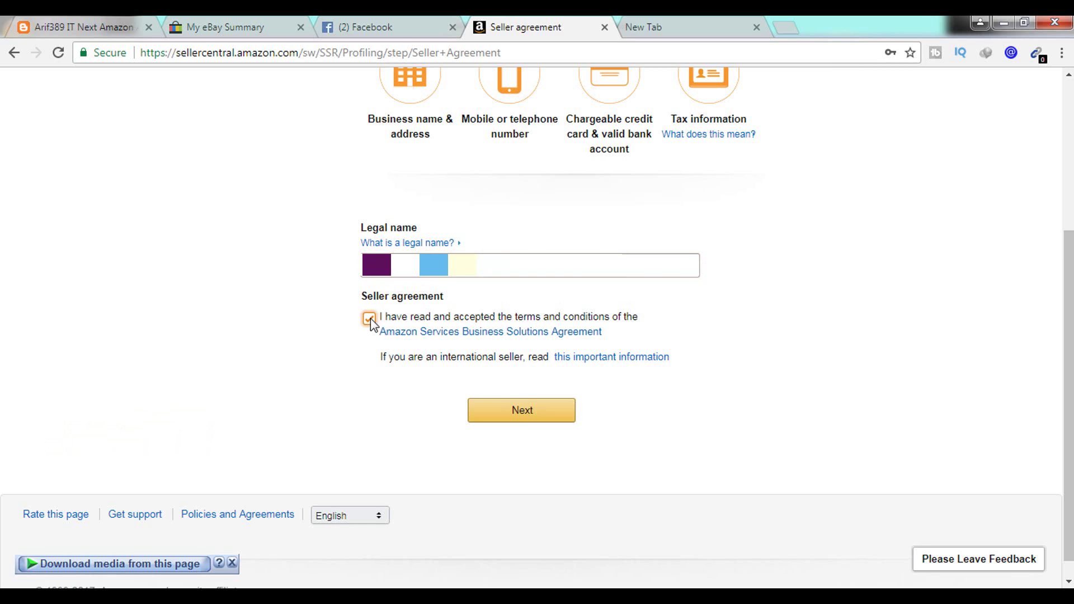
click(497, 413)
click(431, 267)
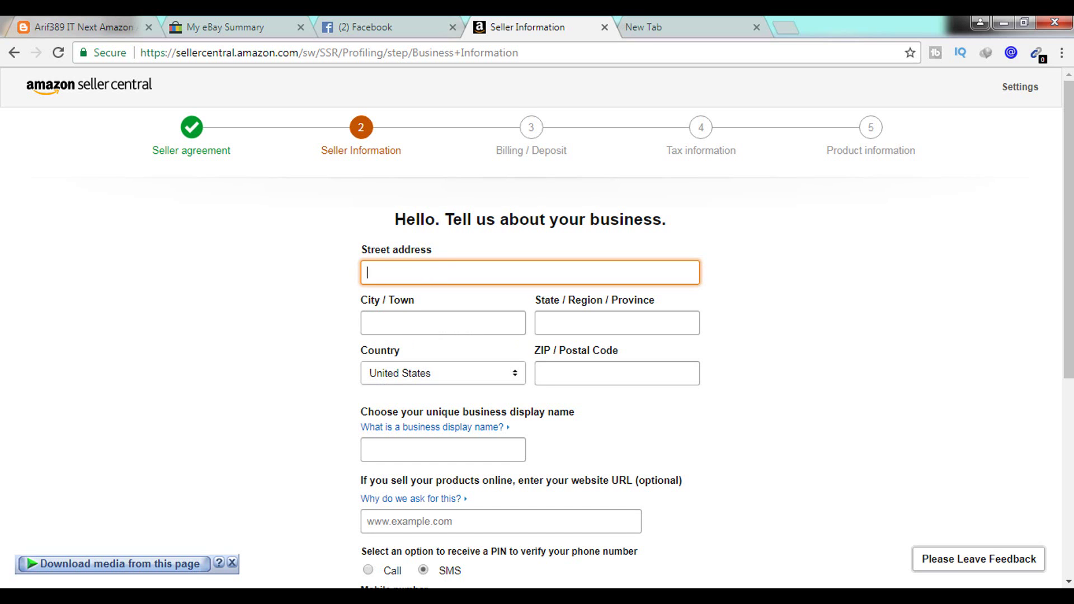
- Set the business address country to Bangladesh and the ZIP code to 1000
click(442, 373)
scroll(463, 250, up, 10)
scroll(464, 250, up, 10)
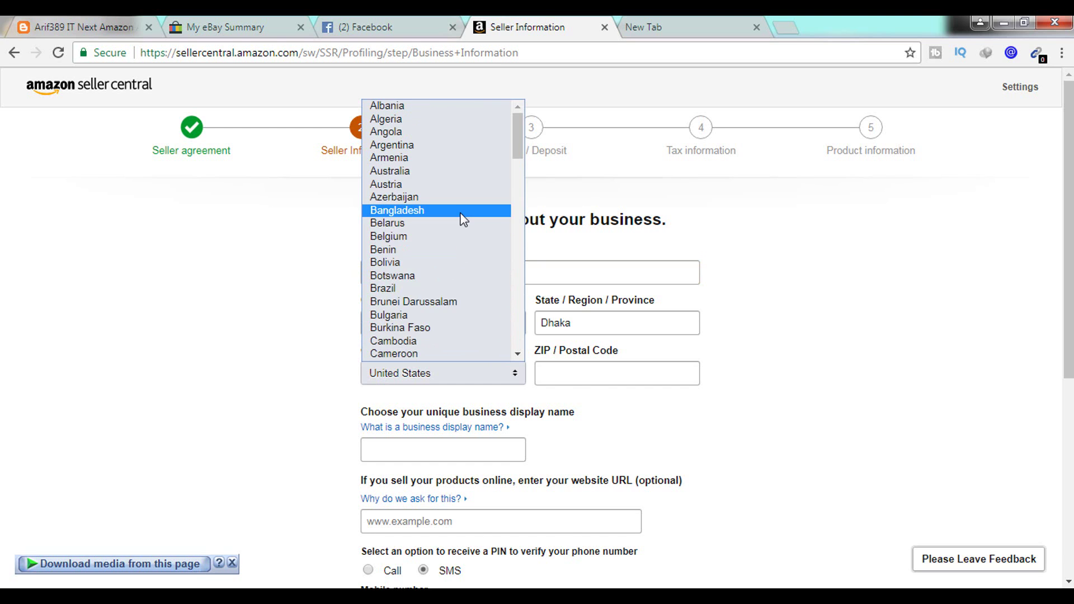
click(460, 217)
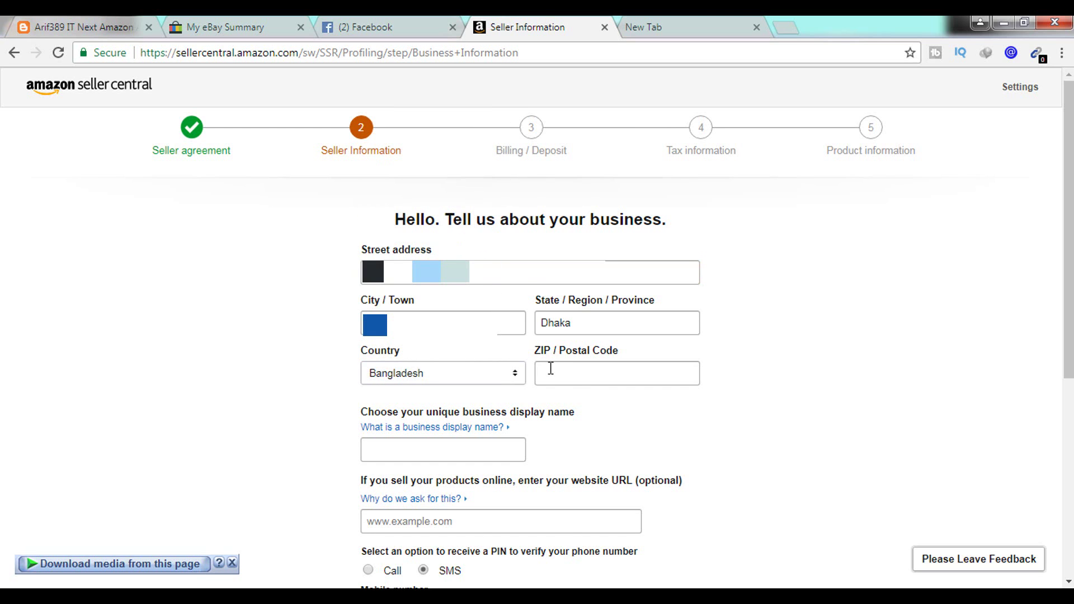
click(565, 367)
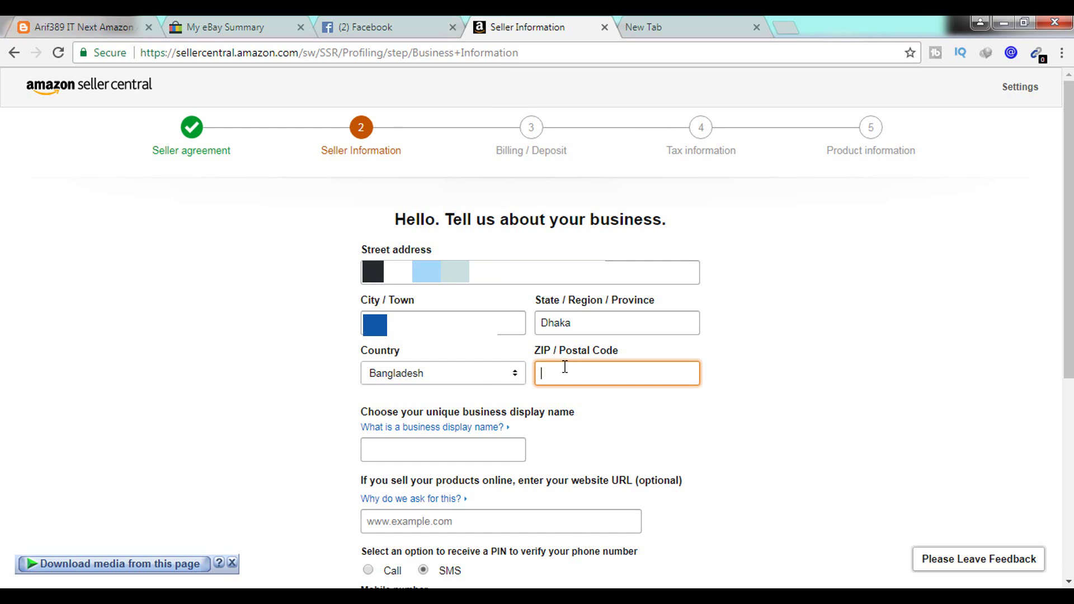
text(1000)
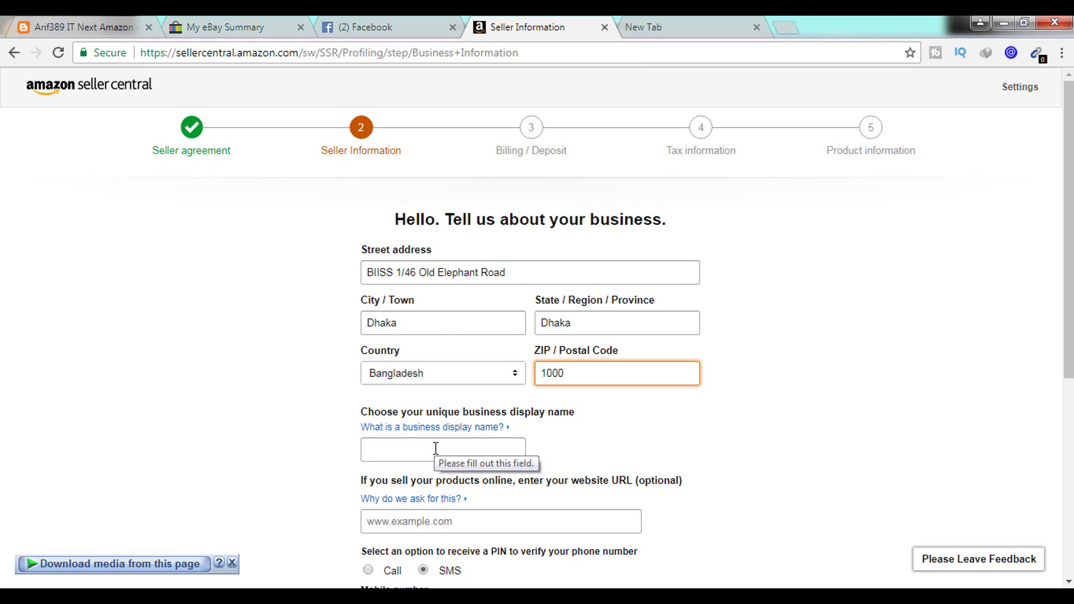
- Enter 'Best Sell Products' as the business display name and check its availability
click(435, 448)
text(Best Sell Products)
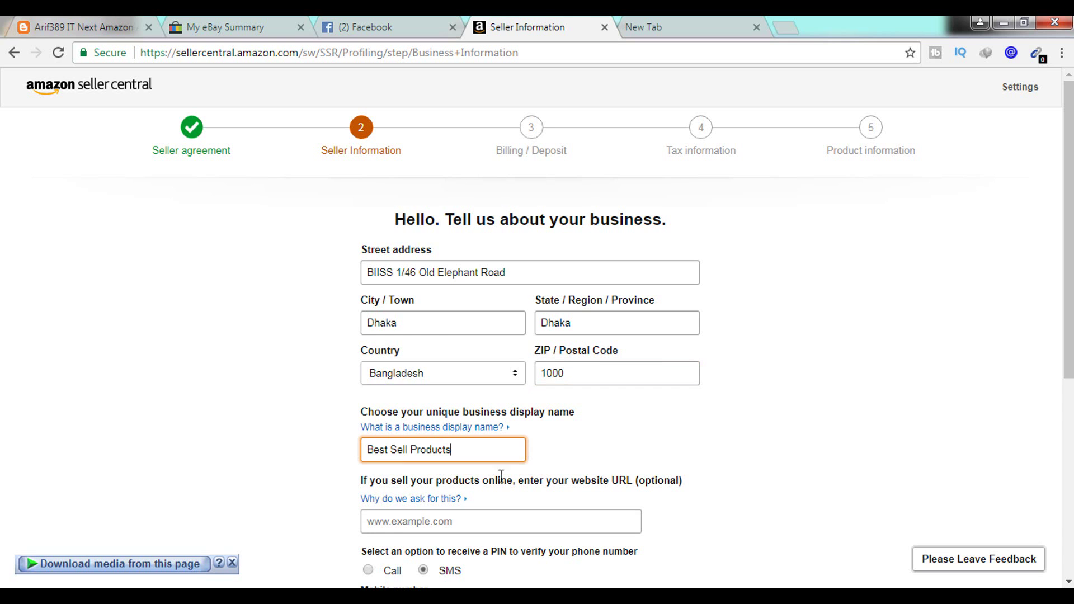
click(498, 496)
scroll(475, 476, down, 1)
click(447, 443)
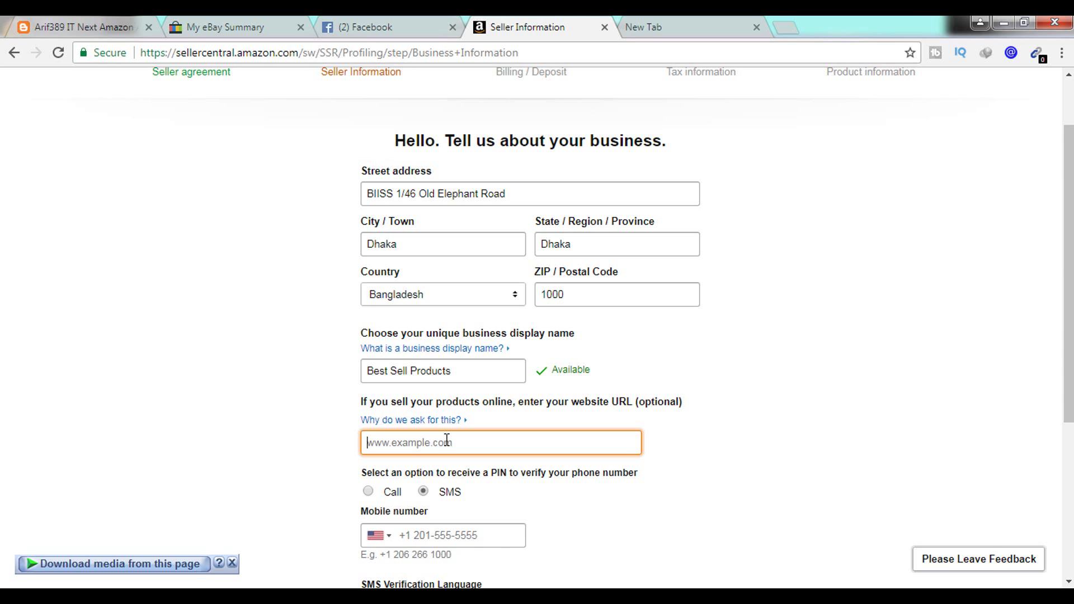
- Copy the blog's web address from the first tab into the website URL field
click(111, 24)
click(273, 53)
key(ctrl+c)
click(528, 26)
key(ctrl+v)
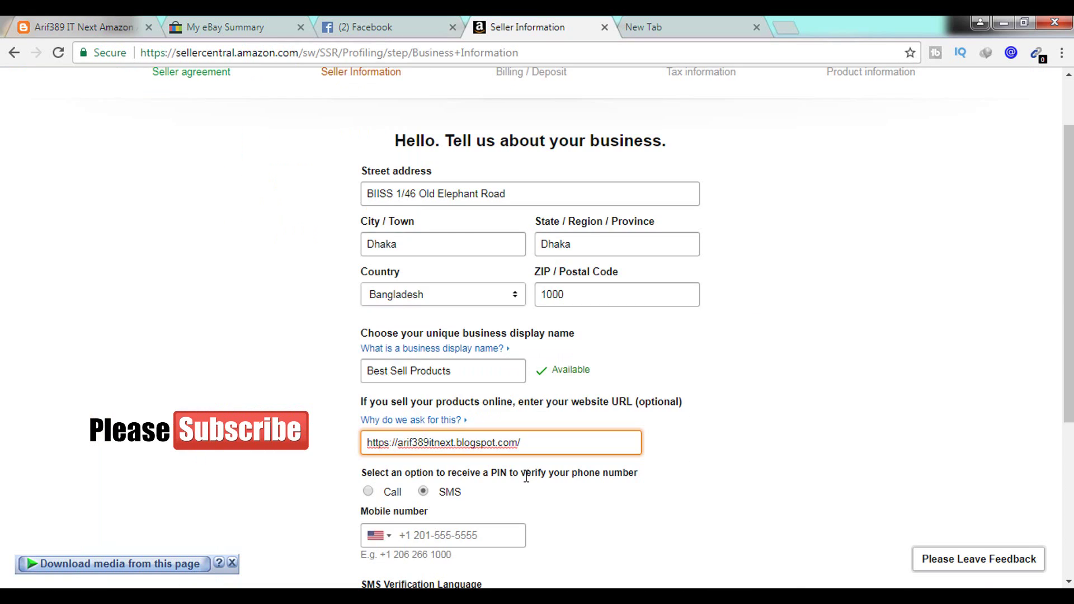
scroll(471, 436, down, 3)
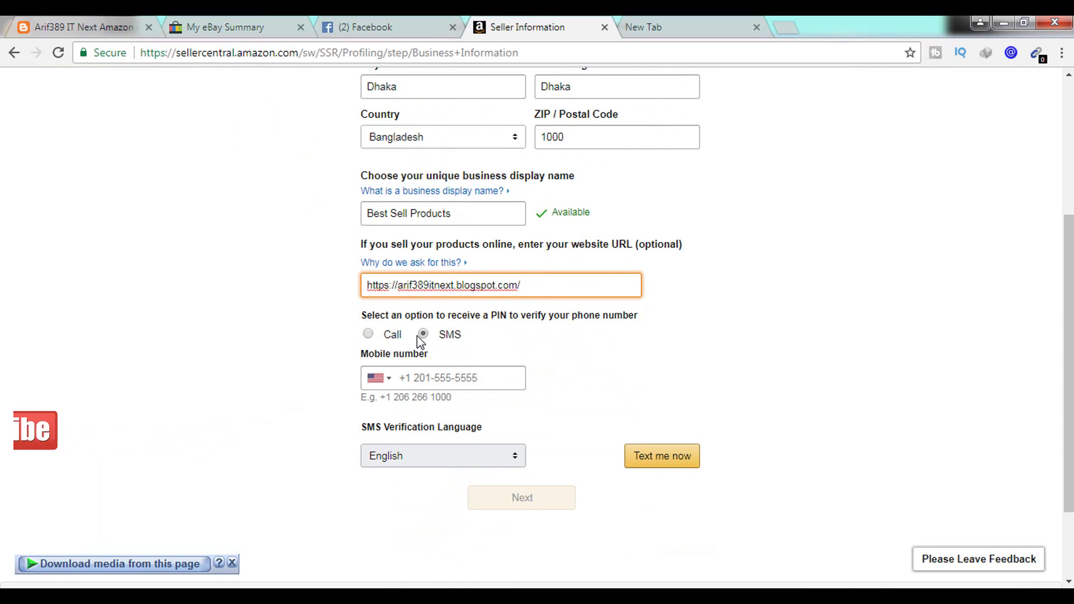
- Verify the mobile number with an SMS PIN and continue to Billing / Deposit
click(431, 378)
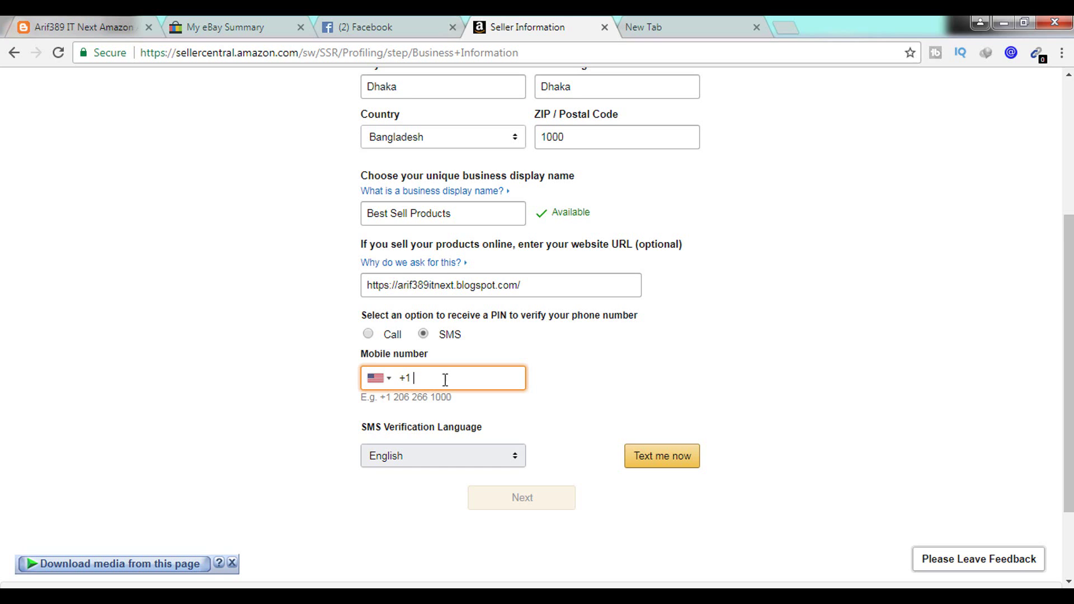
click(423, 334)
key(ctrl+v)
click(656, 462)
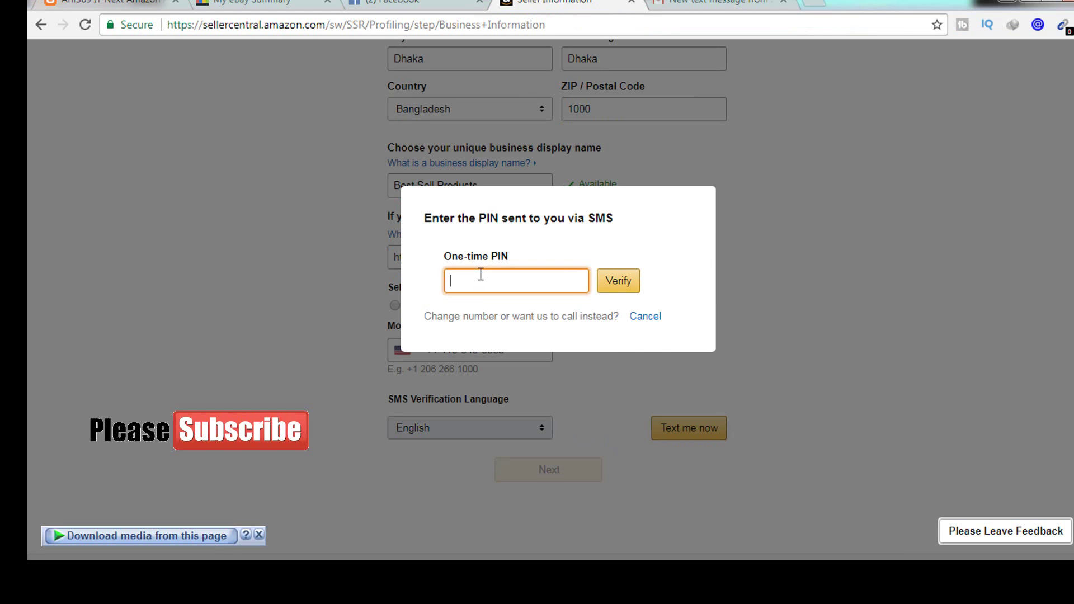
right_click(450, 302)
click(503, 393)
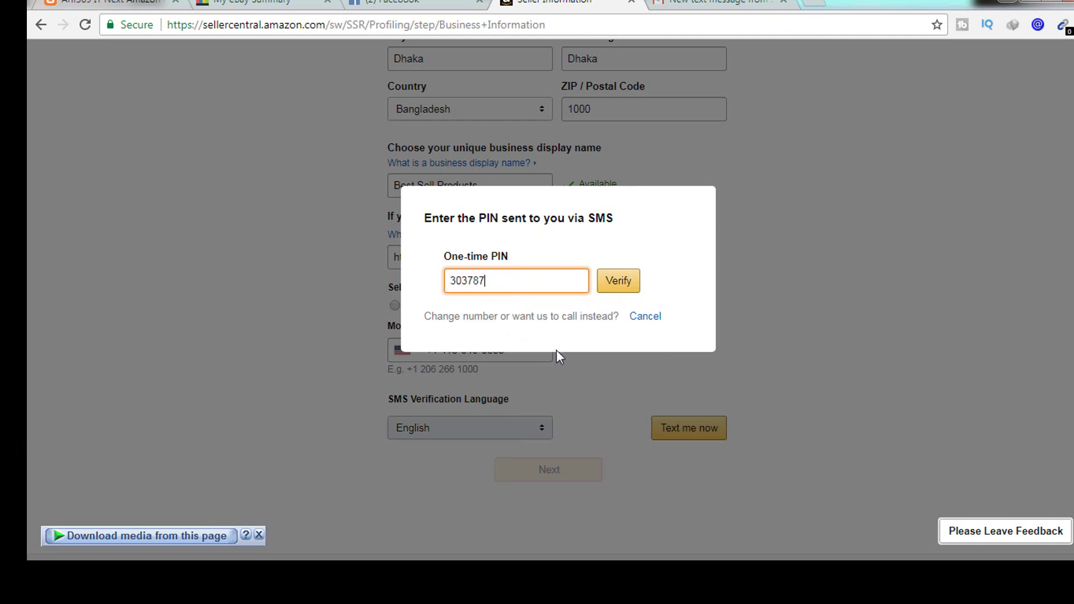
click(618, 287)
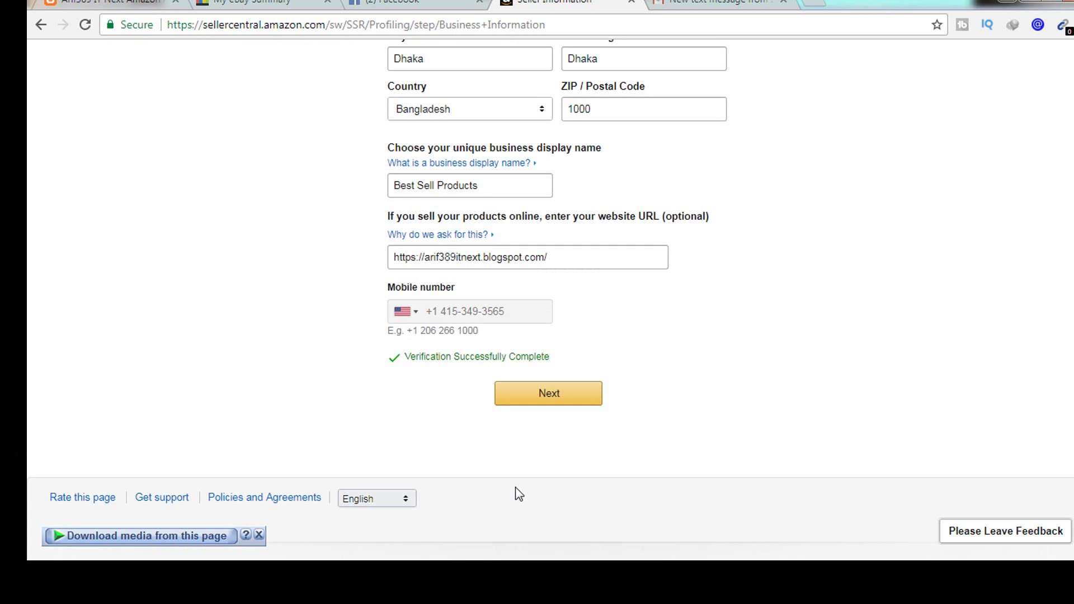
click(555, 395)
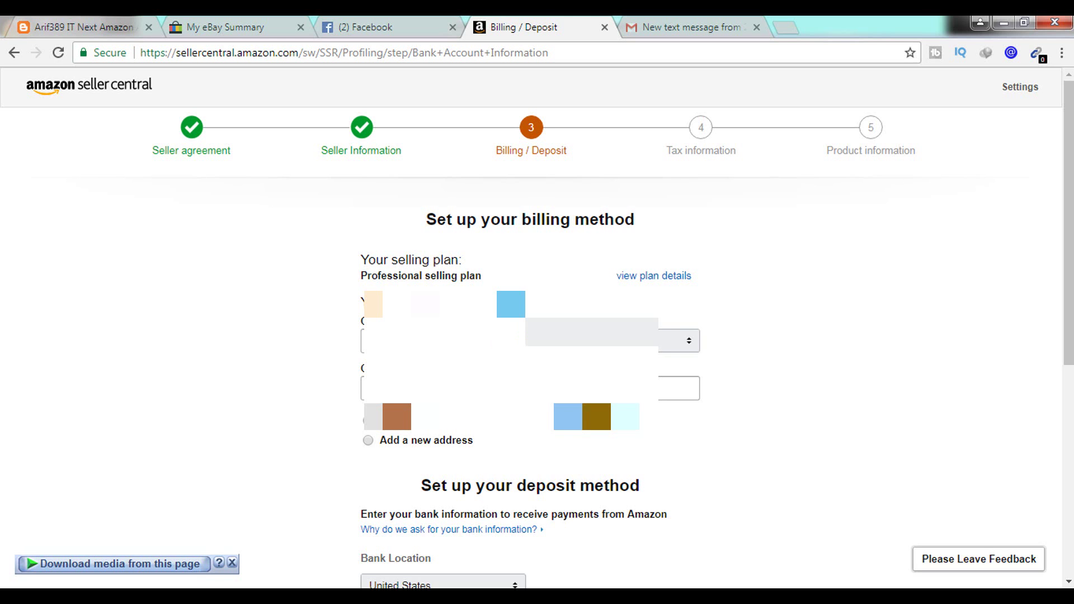
- Fill in the account holder's name, routing number and bank account number, then submit
scroll(530, 335, down, 3)
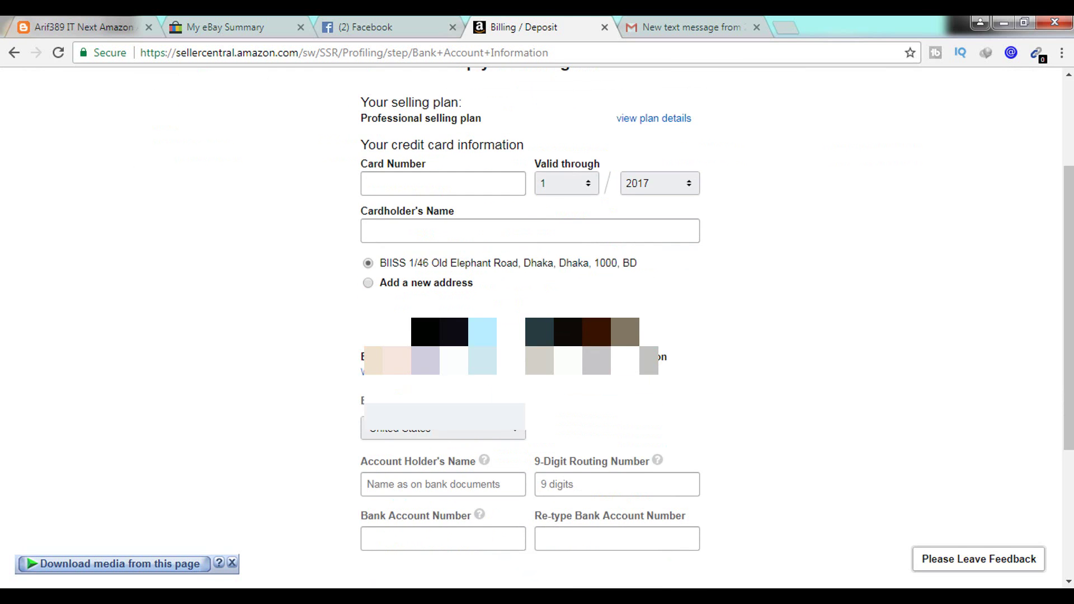
scroll(531, 335, up, 3)
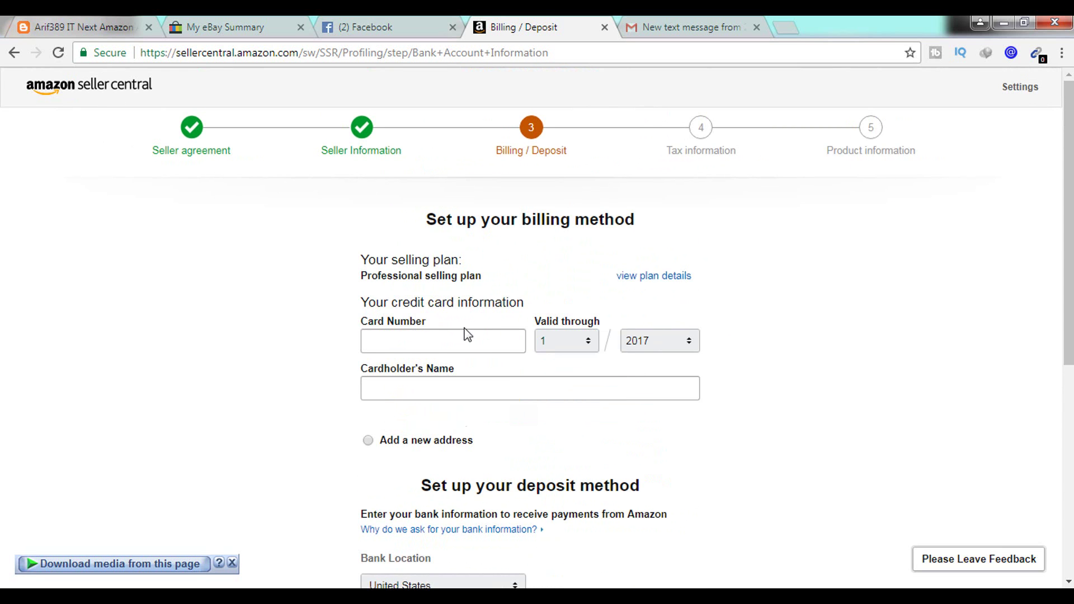
click(462, 339)
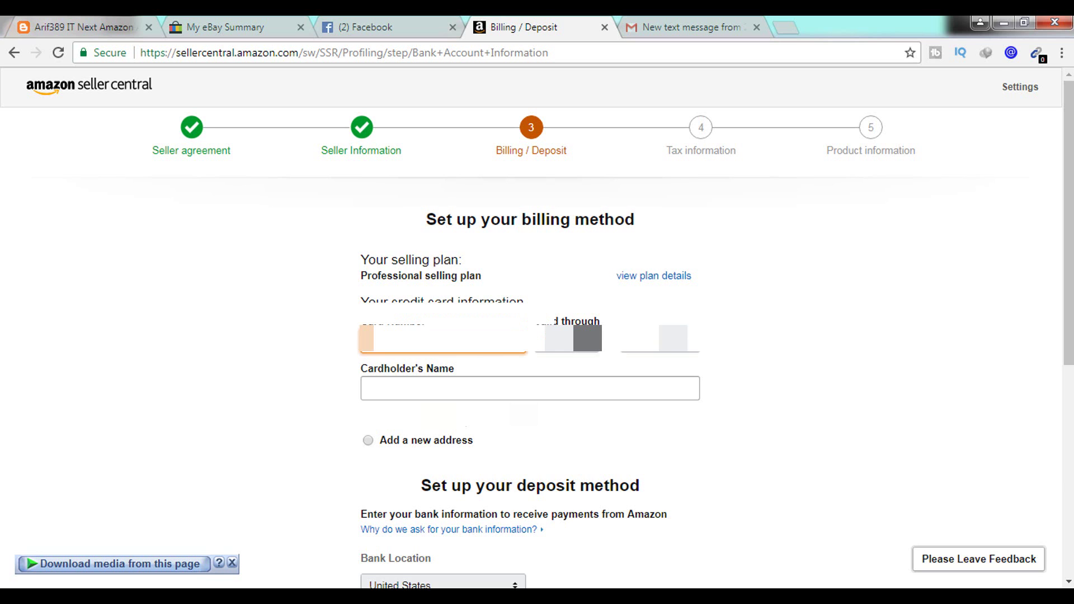
scroll(531, 324, down, 2)
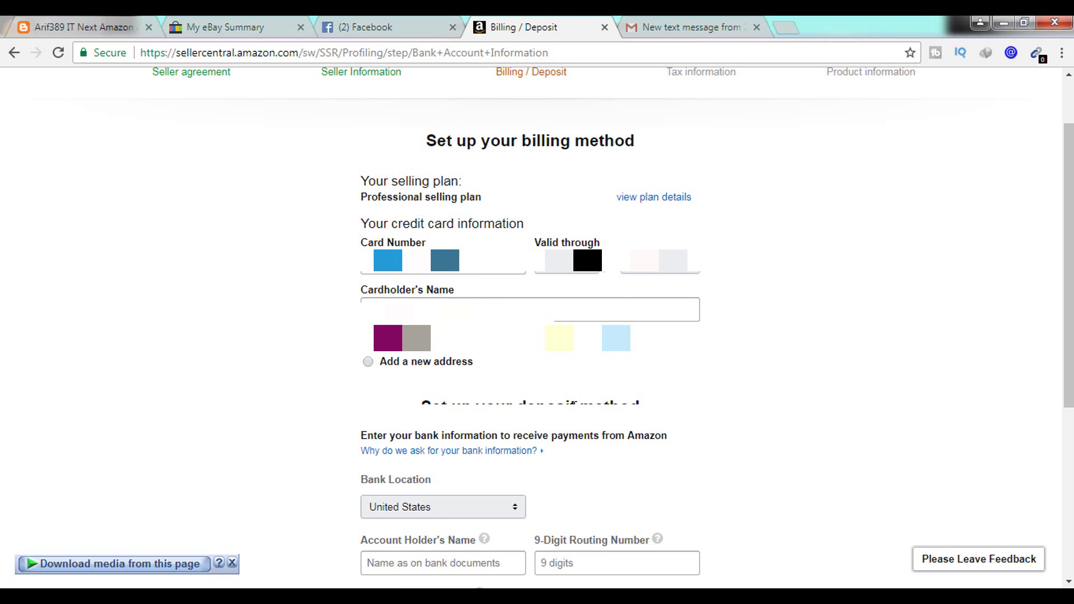
scroll(575, 412, down, 3)
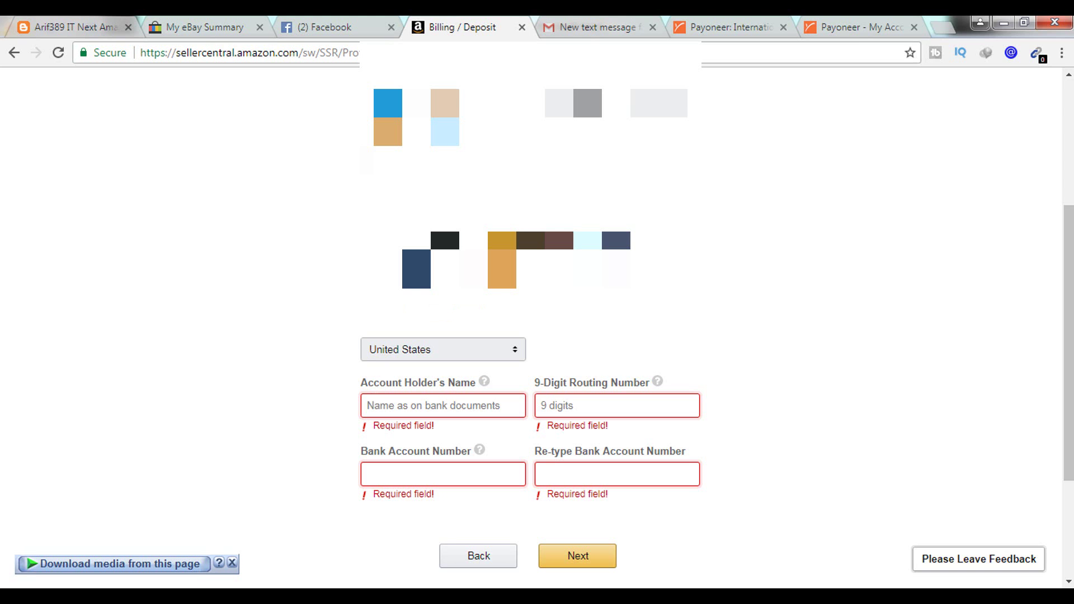
click(851, 27)
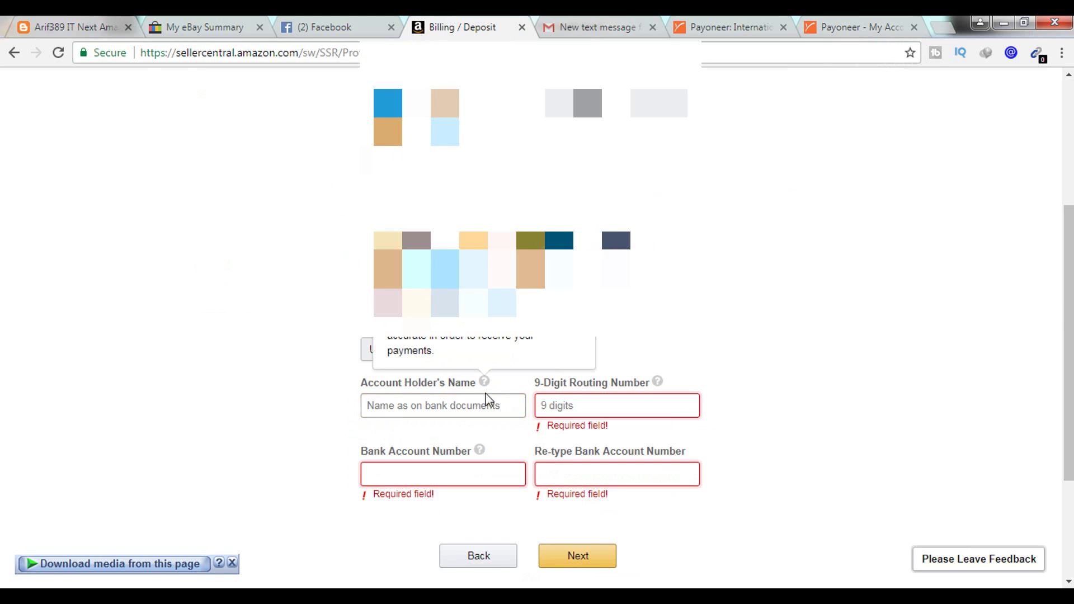
click(615, 405)
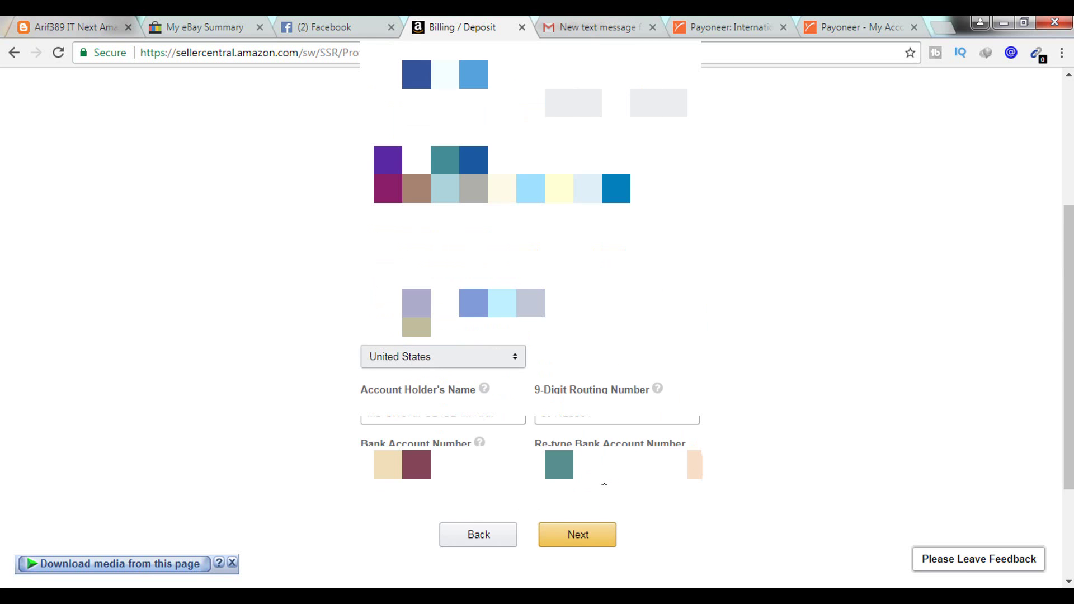
click(579, 536)
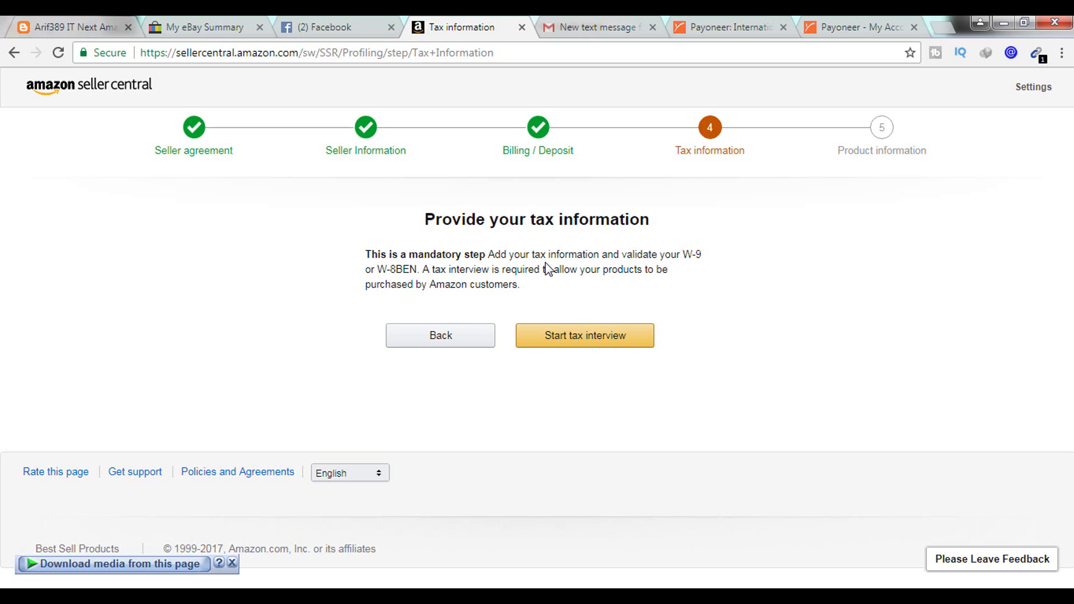
- Start the tax interview as a non-U.S. person with Bangladesh as country of citizenship
click(574, 338)
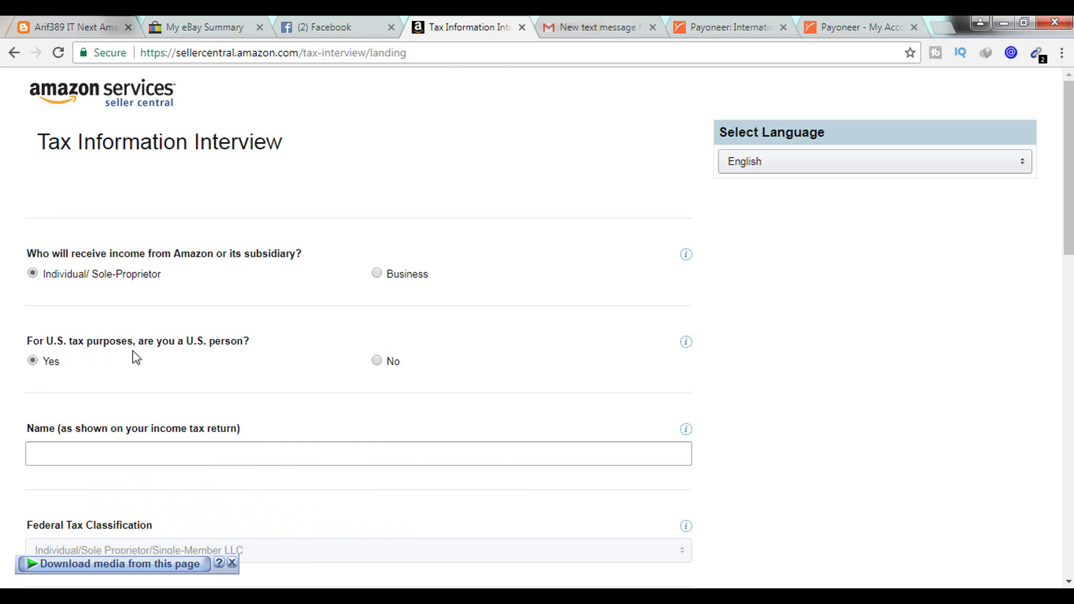
click(377, 361)
click(183, 449)
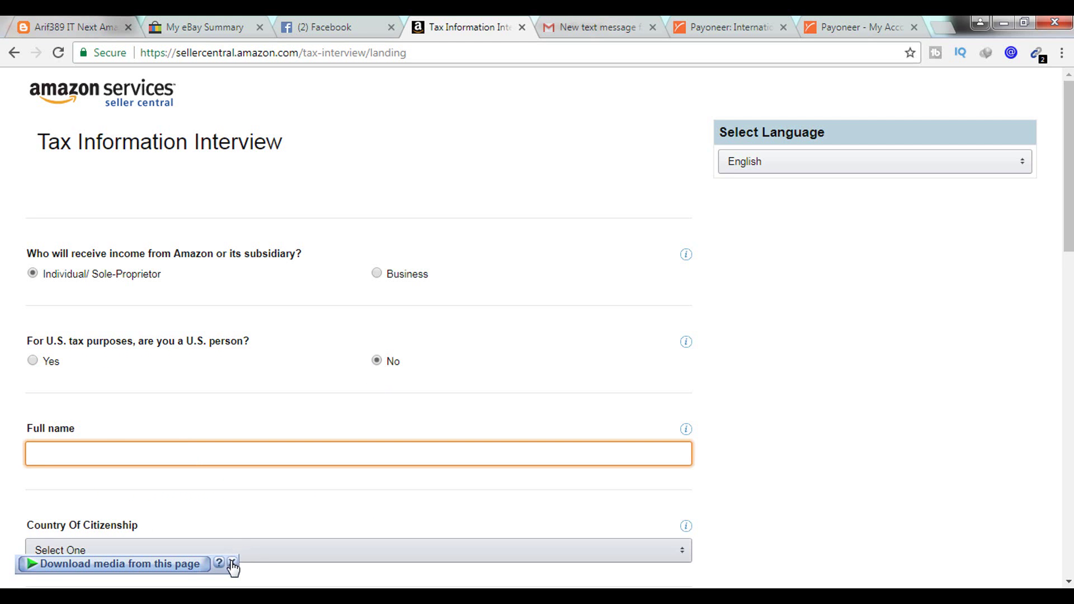
click(234, 551)
click(112, 492)
- Enter the permanent address in Bangladesh, with Dhaka as the city, and confirm it
scroll(190, 486, down, 3)
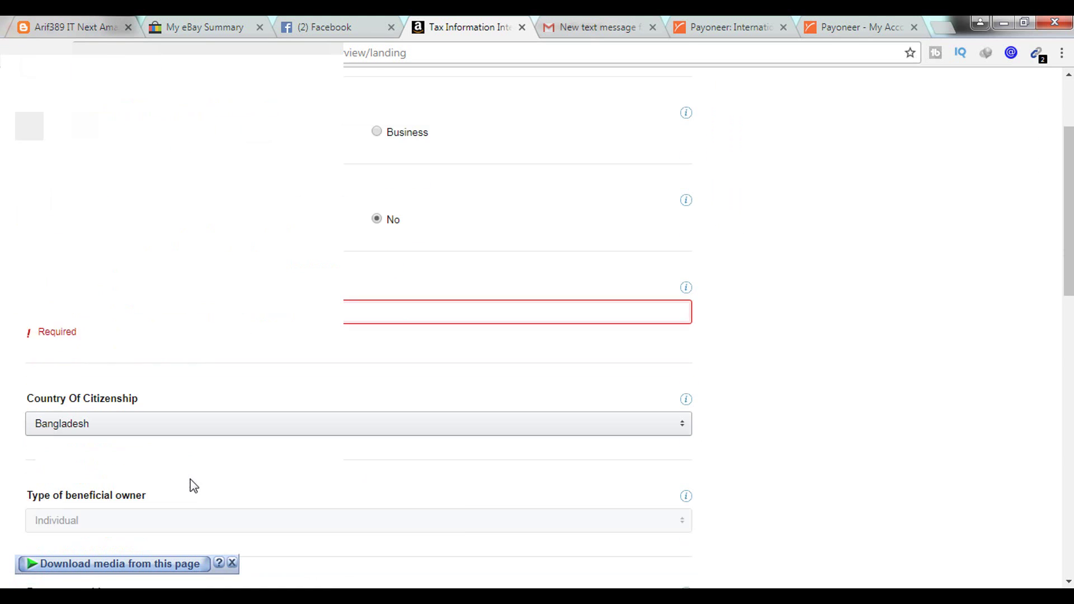
scroll(145, 464, down, 2)
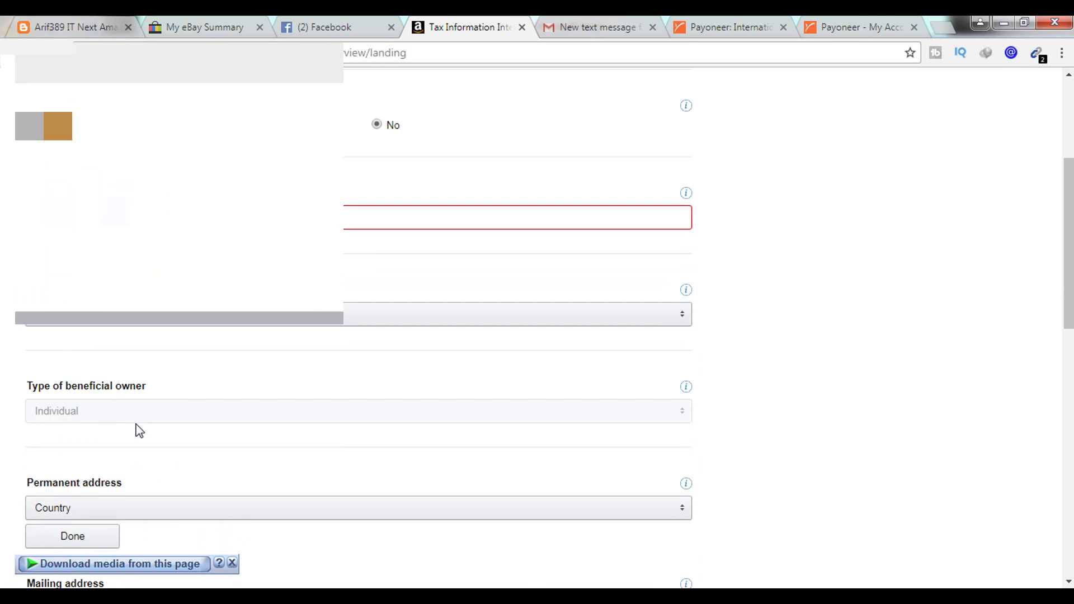
scroll(144, 419, down, 2)
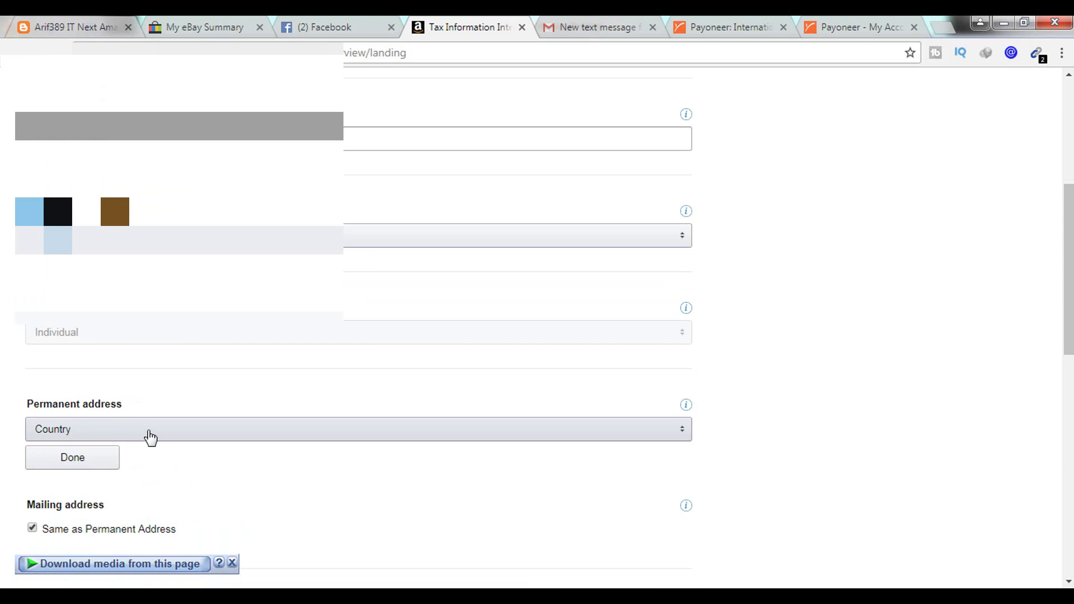
click(149, 434)
click(150, 433)
scroll(166, 460, down, 4)
click(151, 330)
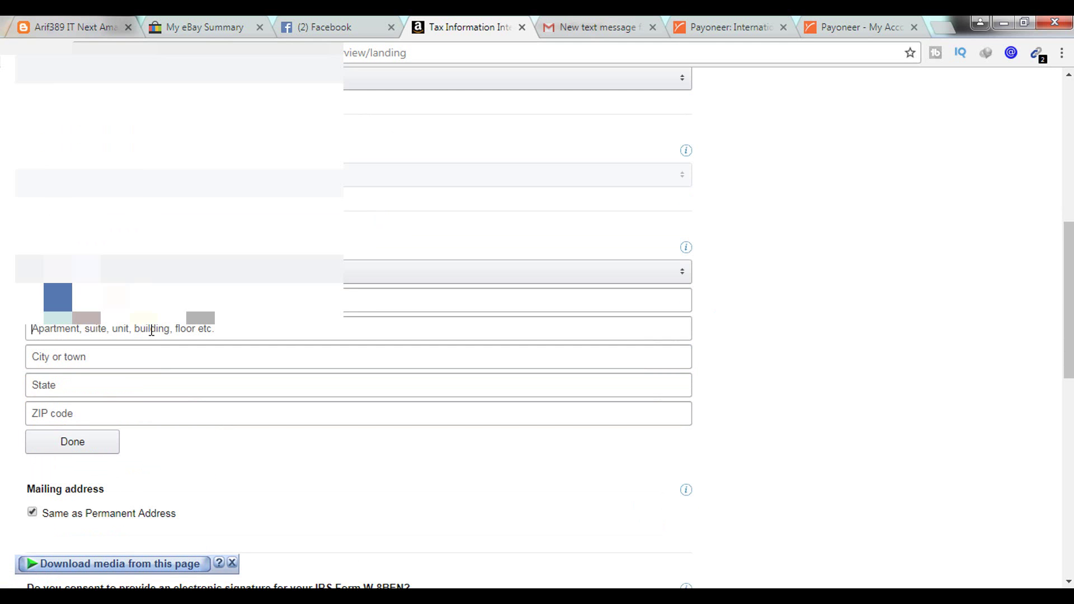
click(358, 300)
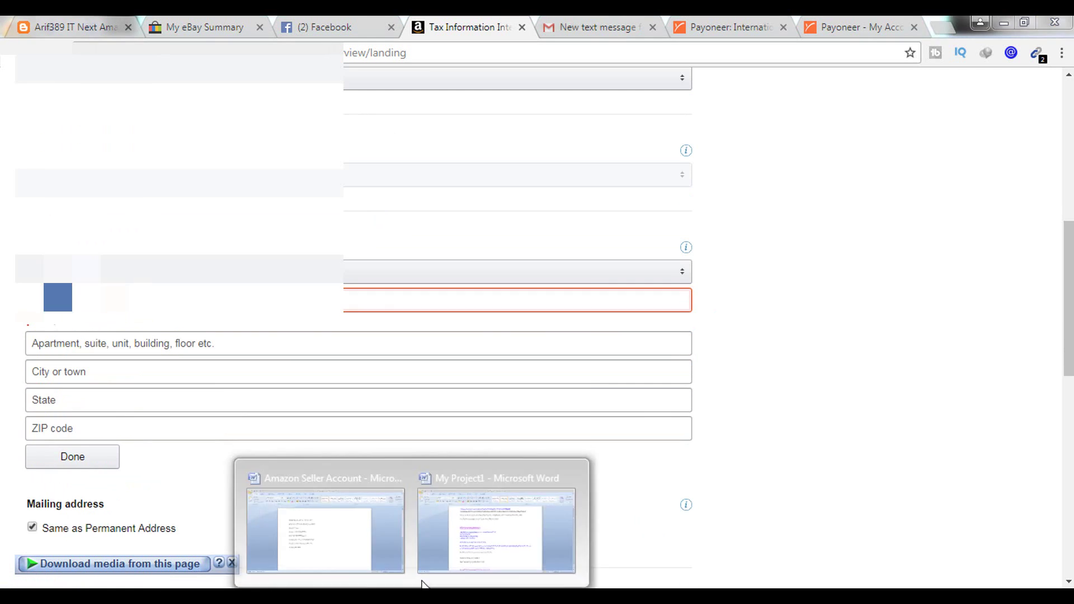
click(121, 360)
text(Dhaka)
key(Tab)
click(72, 442)
- Consent to signing the W-8BEN form electronically
scroll(144, 360, down, 4)
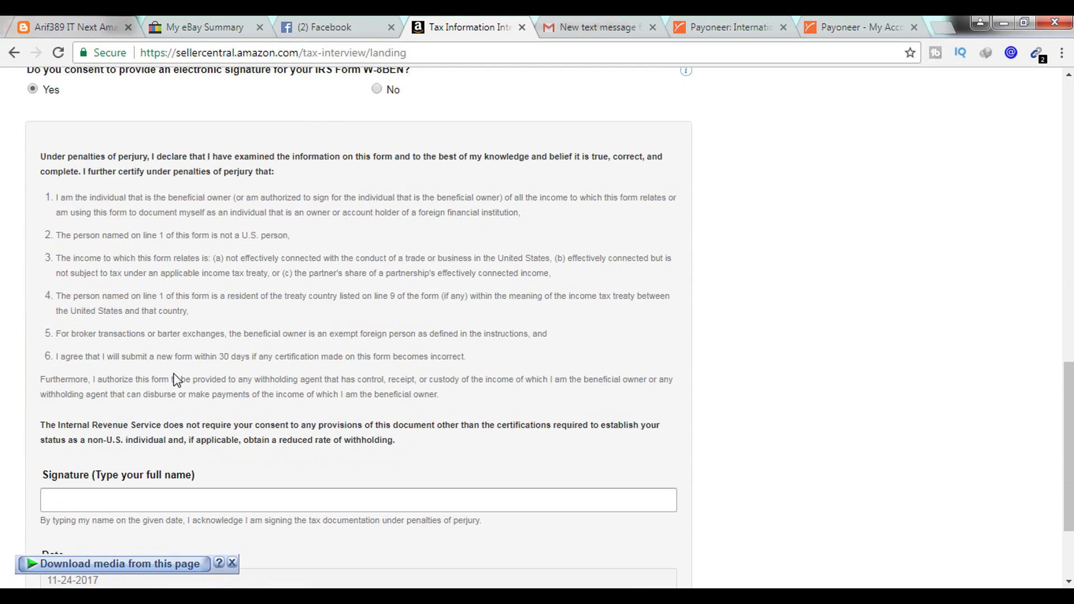
scroll(173, 380, down, 2)
scroll(178, 380, up, 4)
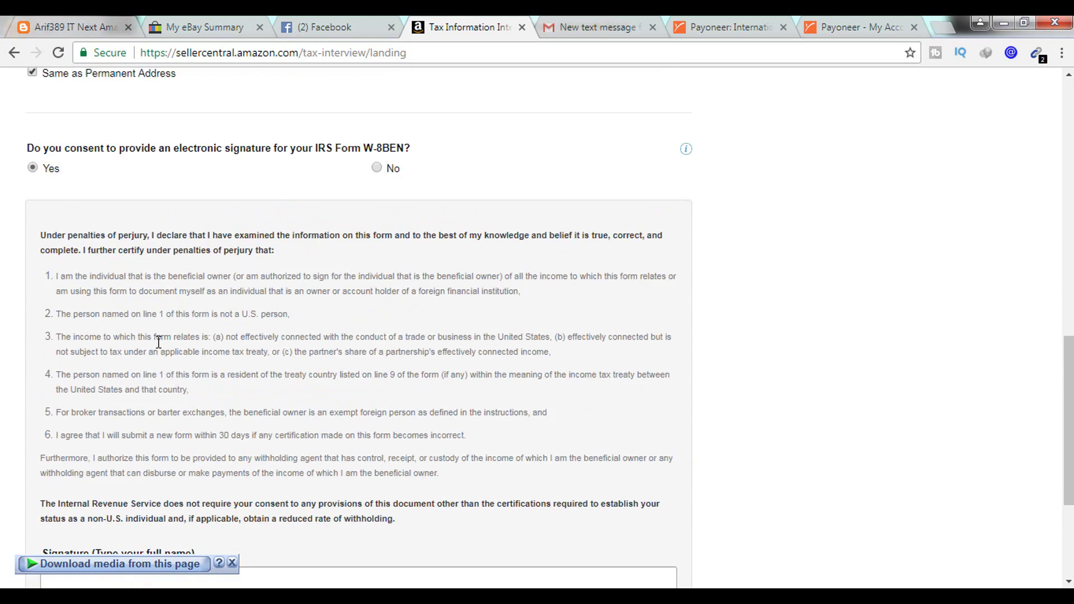
click(376, 168)
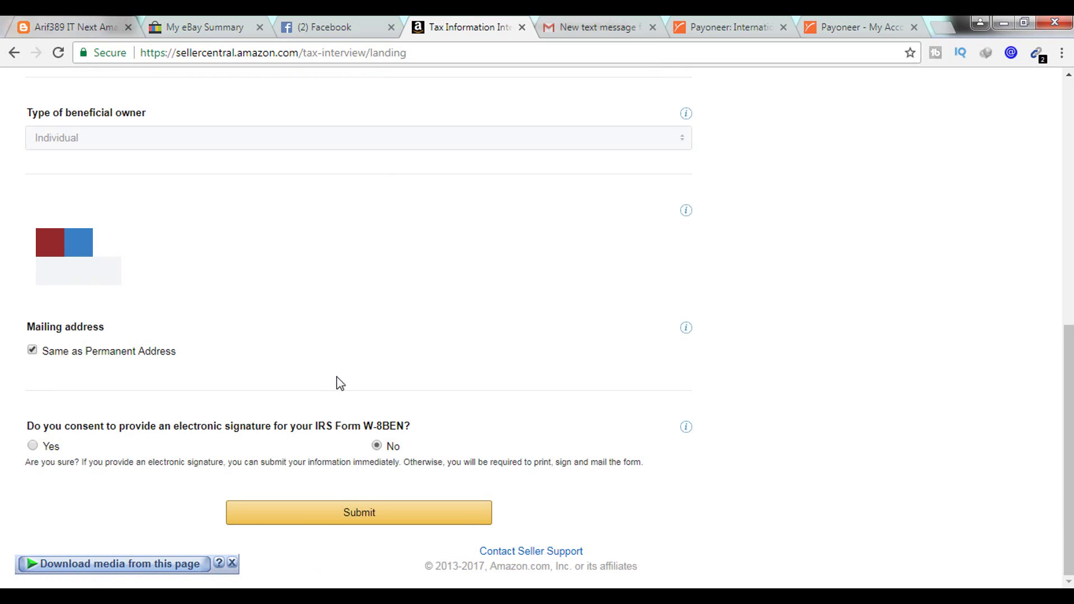
click(32, 446)
scroll(254, 448, down, 8)
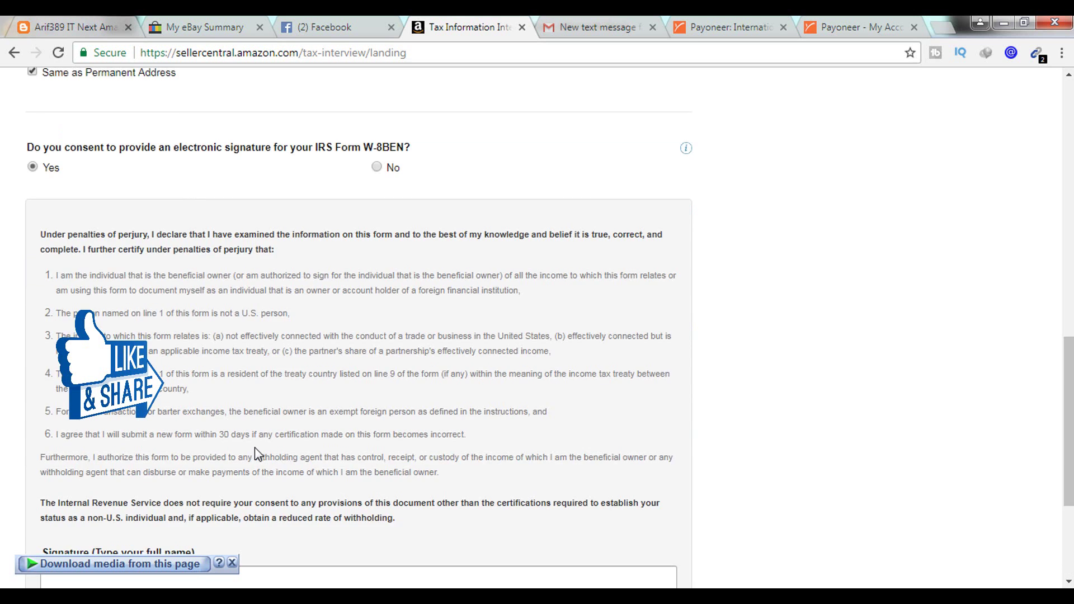
- Paste your full name as the signature, submit the tax form and exit the interview
click(167, 368)
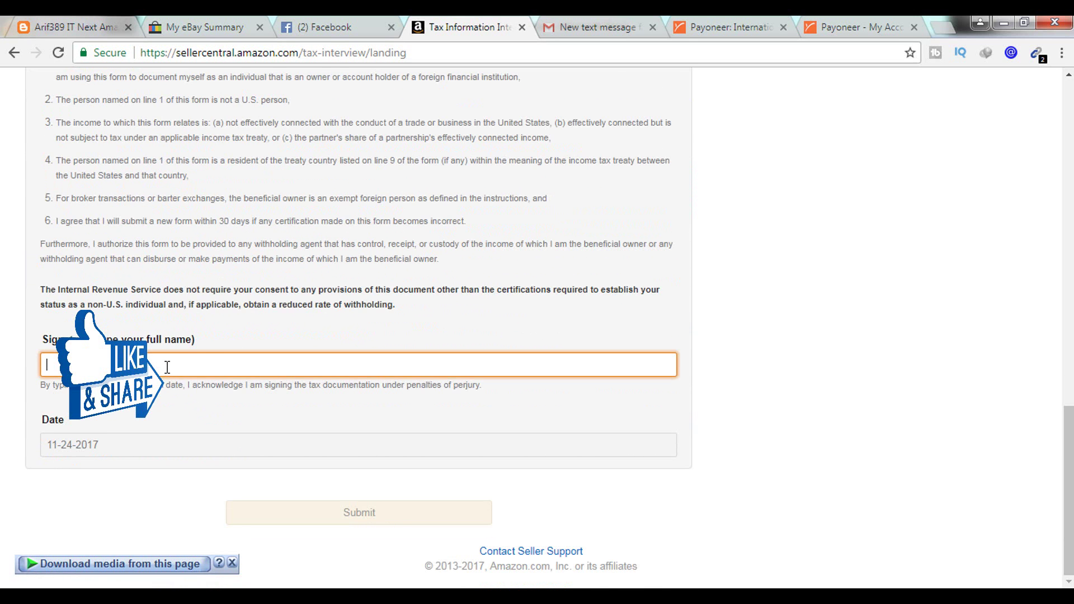
scroll(200, 354, up, 3)
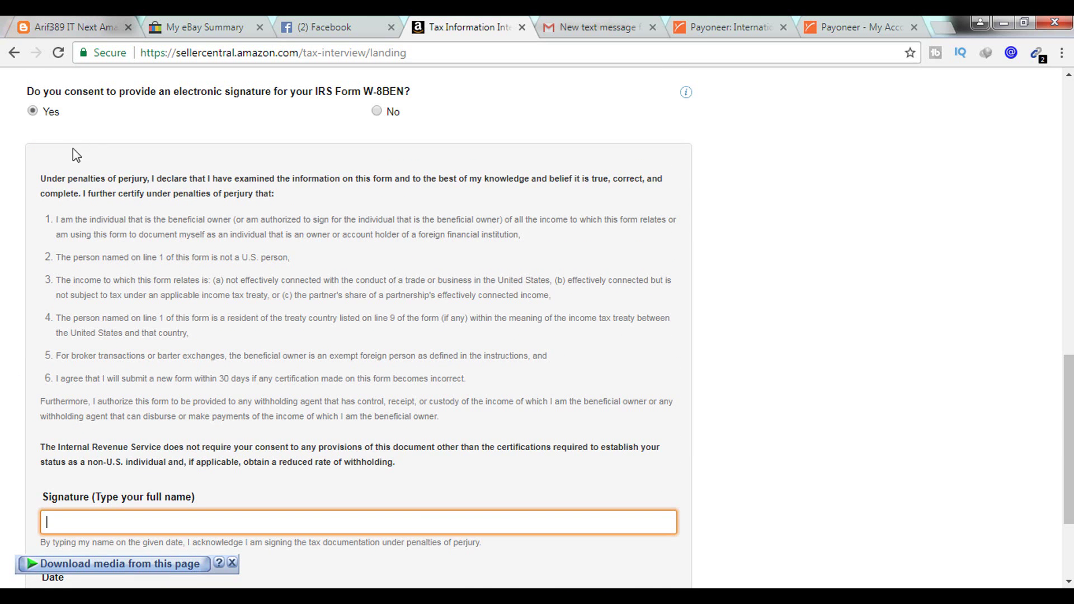
mouse_move(46, 179)
mouse_down()
mouse_move(62, 219)
mouse_move(196, 335)
mouse_move(470, 448)
mouse_up()
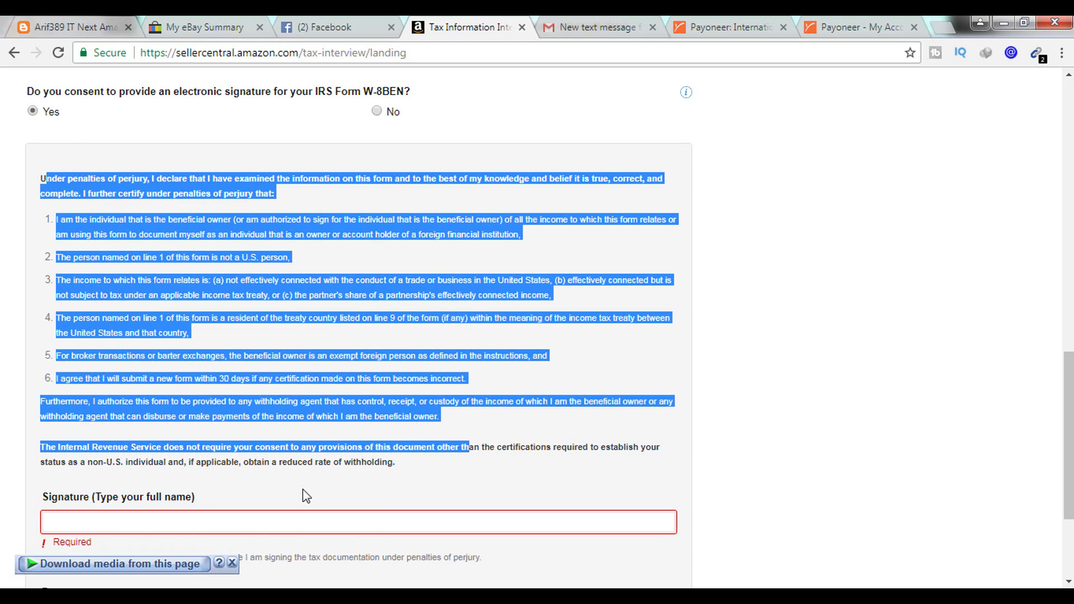
click(307, 495)
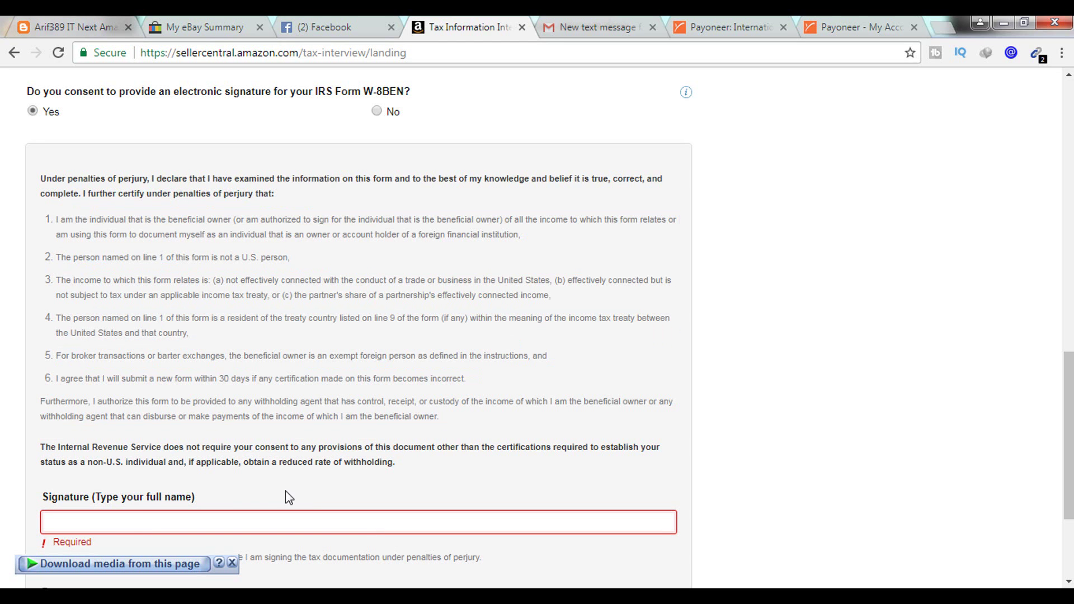
click(147, 526)
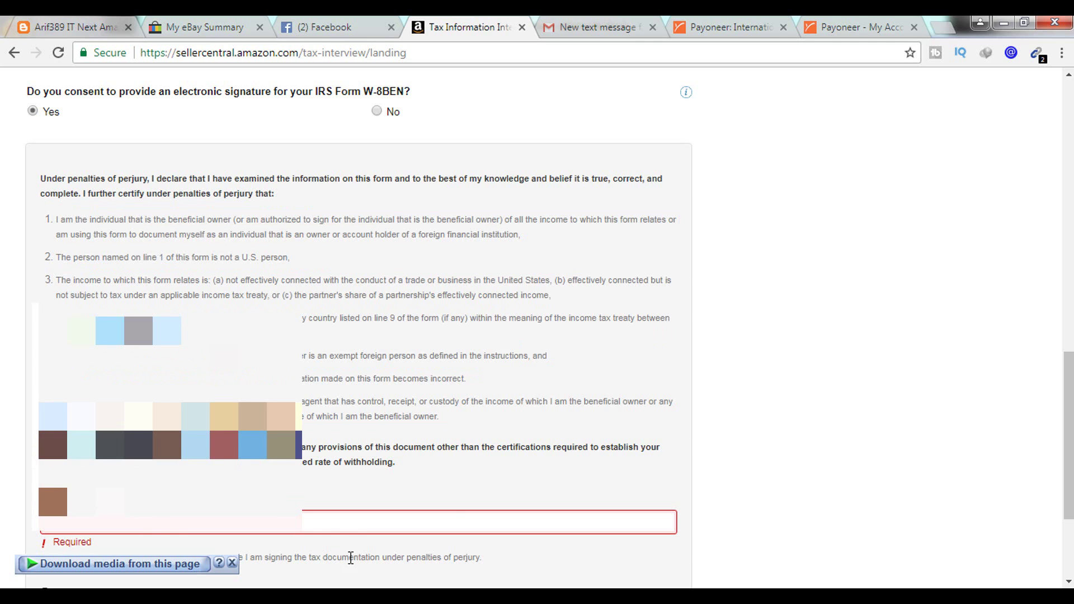
right_click(267, 521)
click(296, 393)
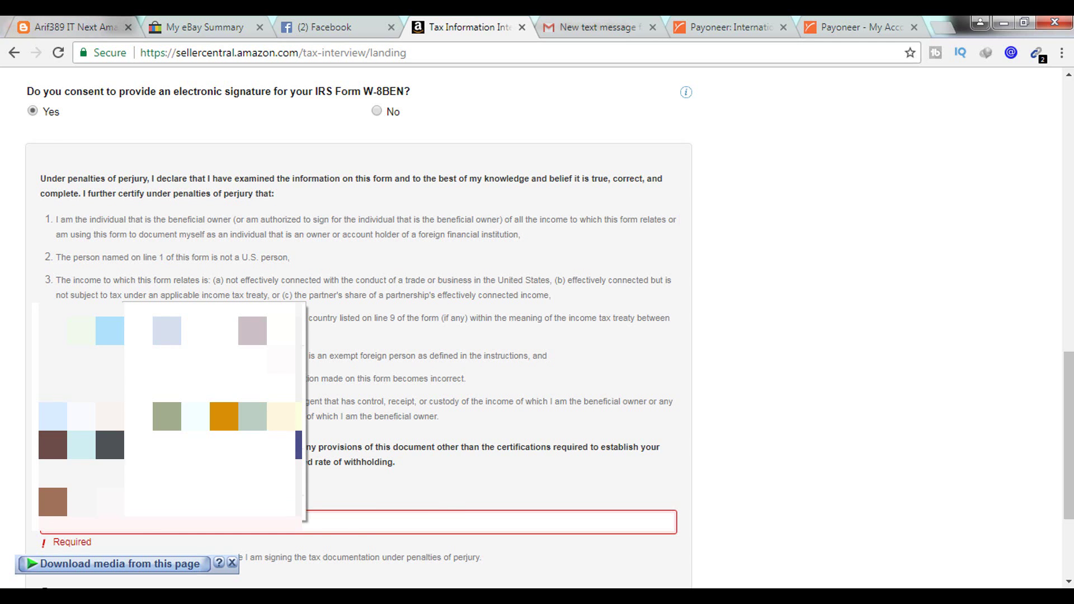
scroll(355, 501, down, 3)
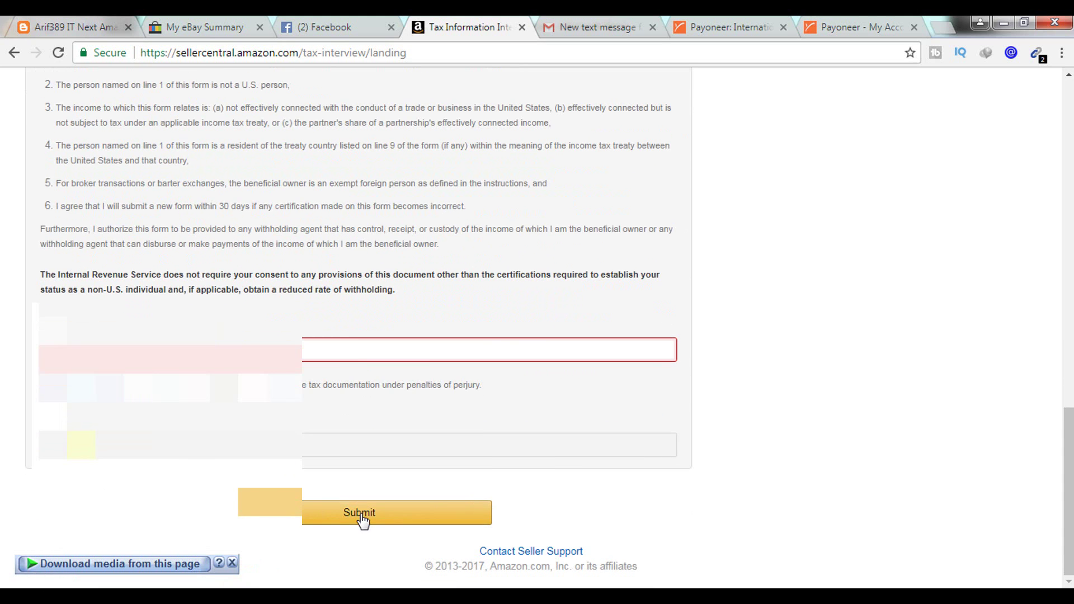
click(362, 520)
click(352, 351)
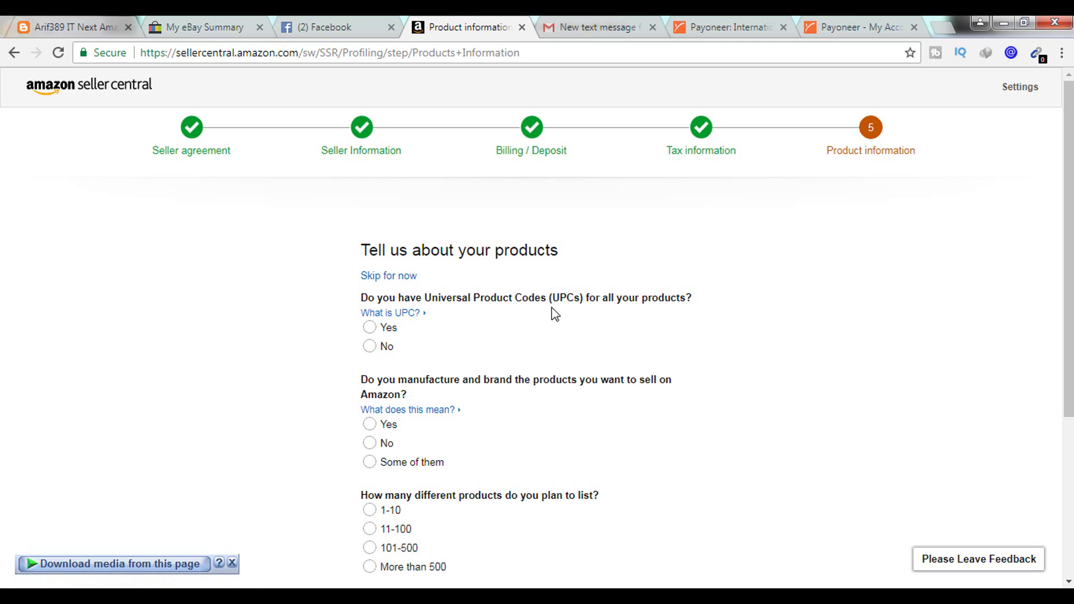
- Answer Yes to having UPCs and to manufacturing own-brand products
click(369, 328)
click(370, 426)
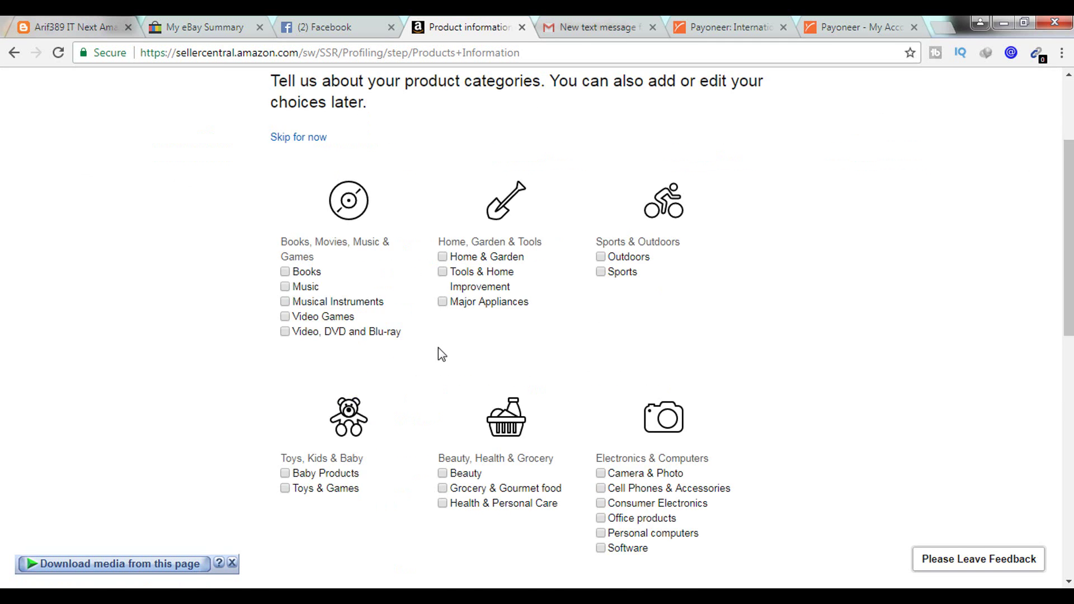
scroll(438, 348, up, 2)
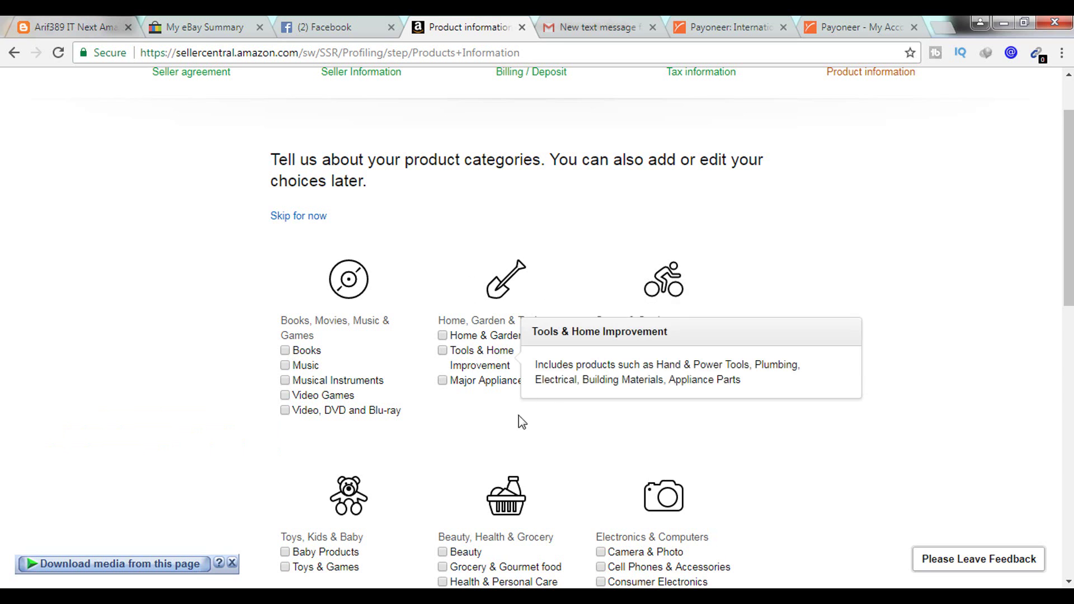
- Choose the Sports, Home & Garden, Video Games and Beauty categories and finish registration
click(601, 351)
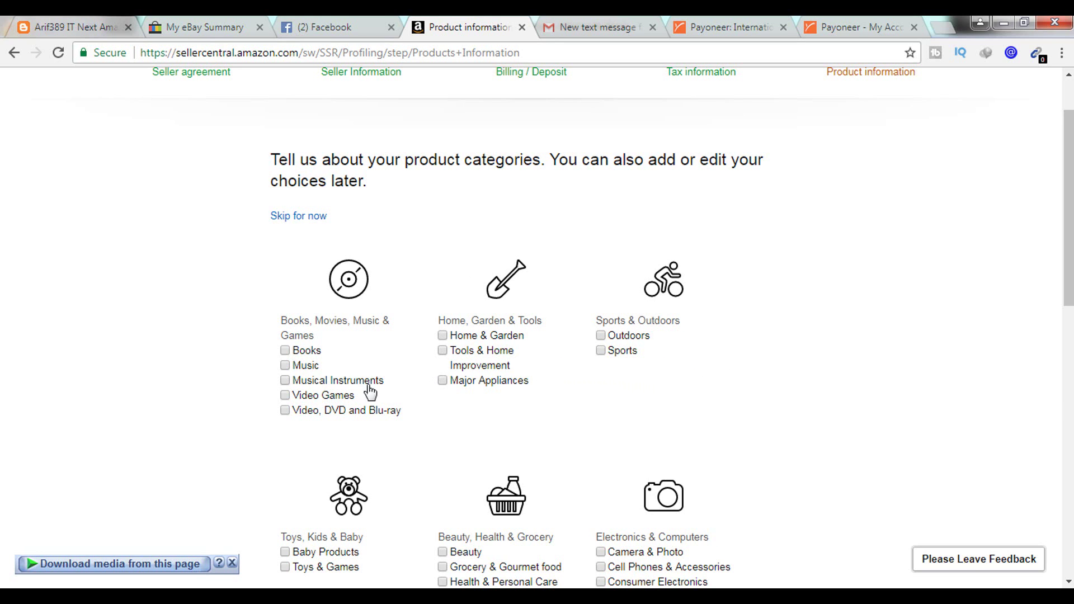
click(442, 335)
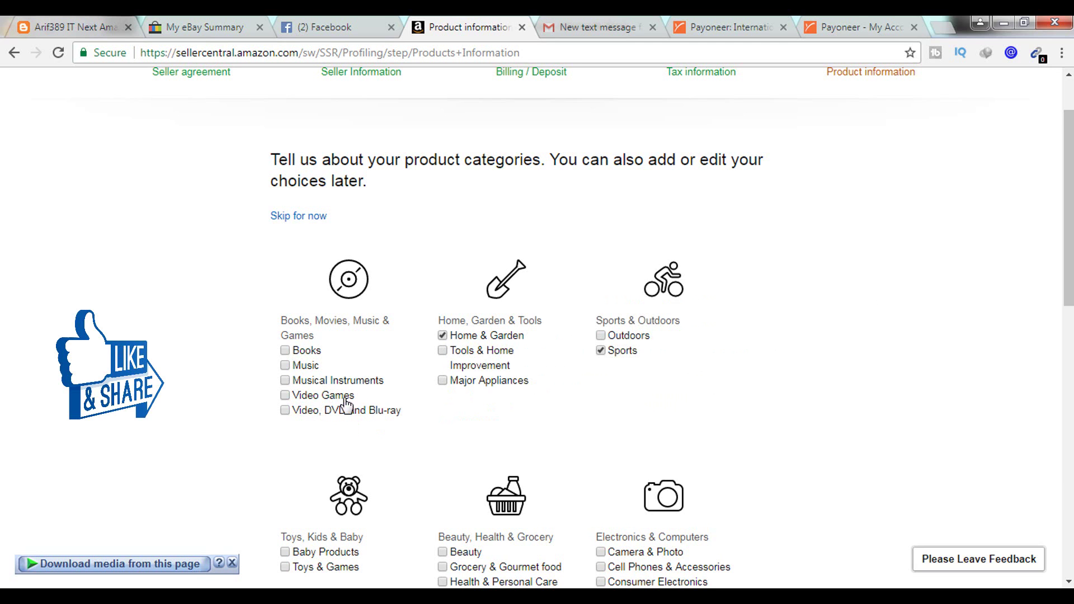
click(285, 394)
scroll(444, 264, down, 5)
click(443, 237)
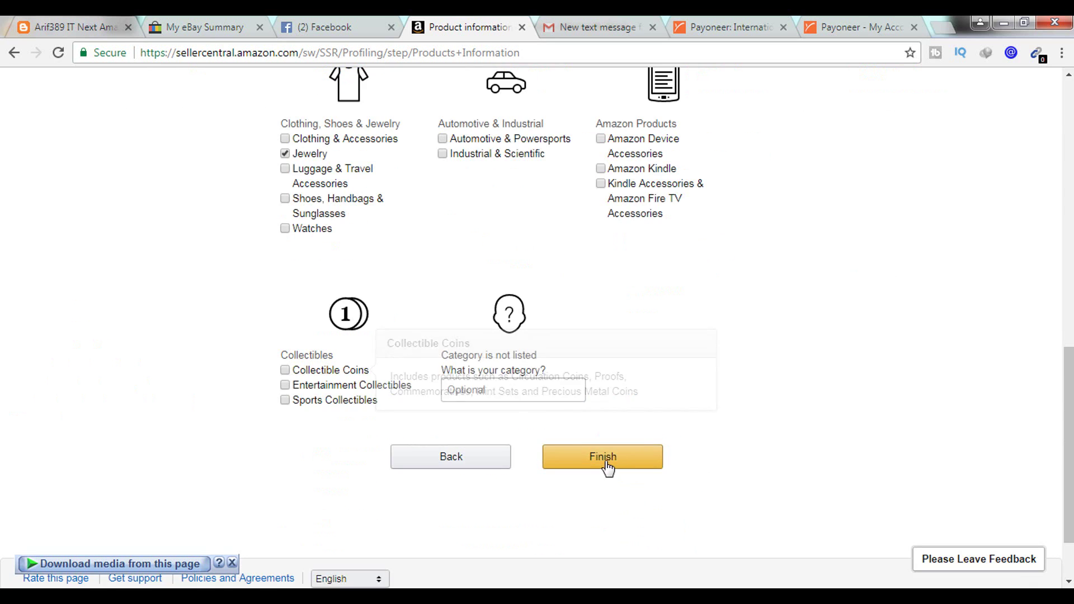
click(604, 461)
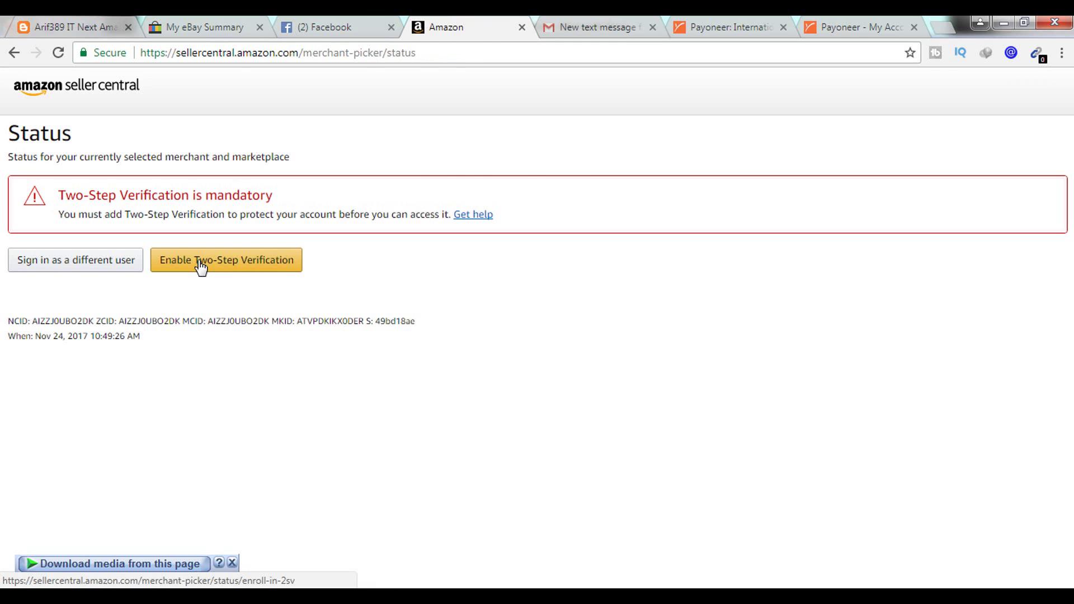
- Enable Two-Step Verification and sign in again using the saved password
click(201, 267)
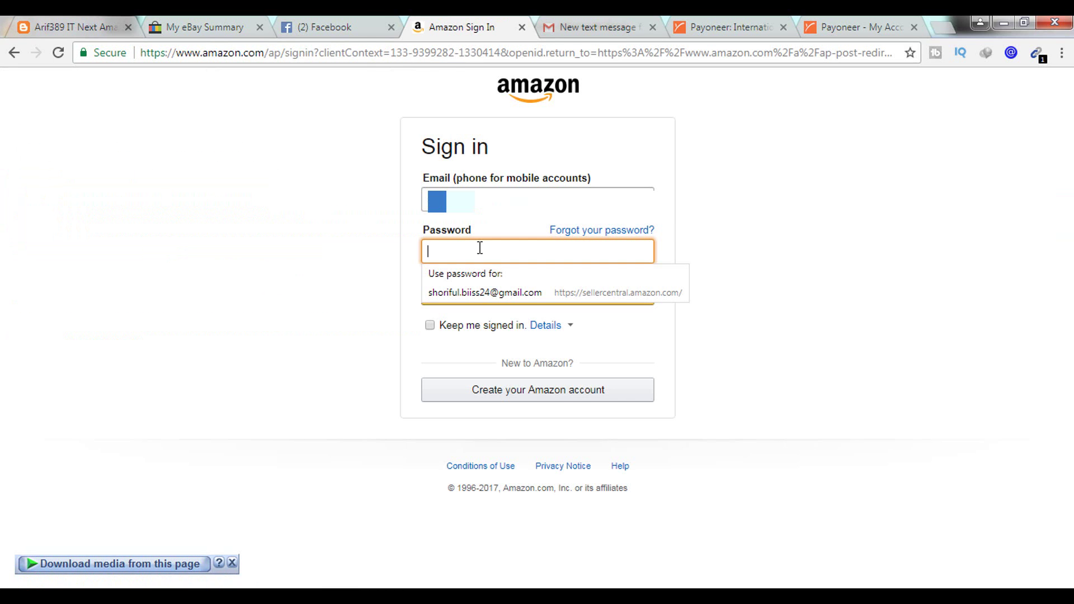
click(473, 292)
click(544, 302)
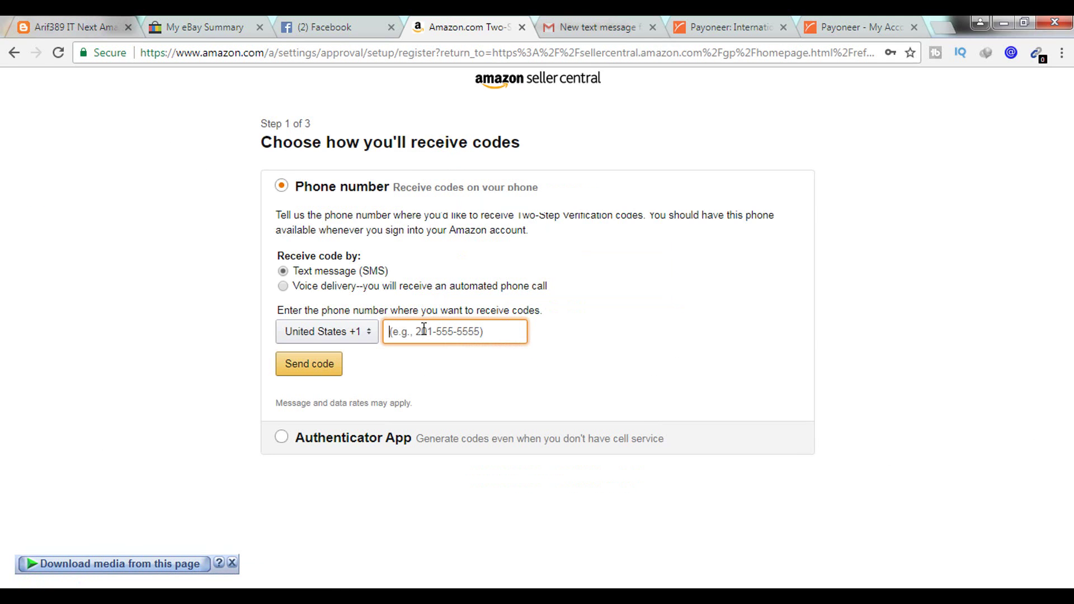